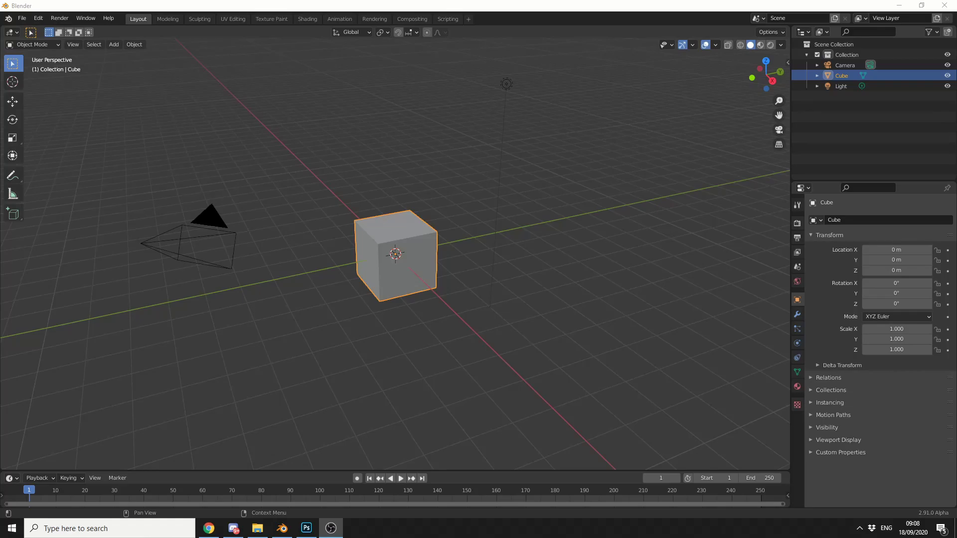
- Watch the reference animation, then delete the default cube in Blender
{"action": "left_click", "coordinate": [208, 530]}
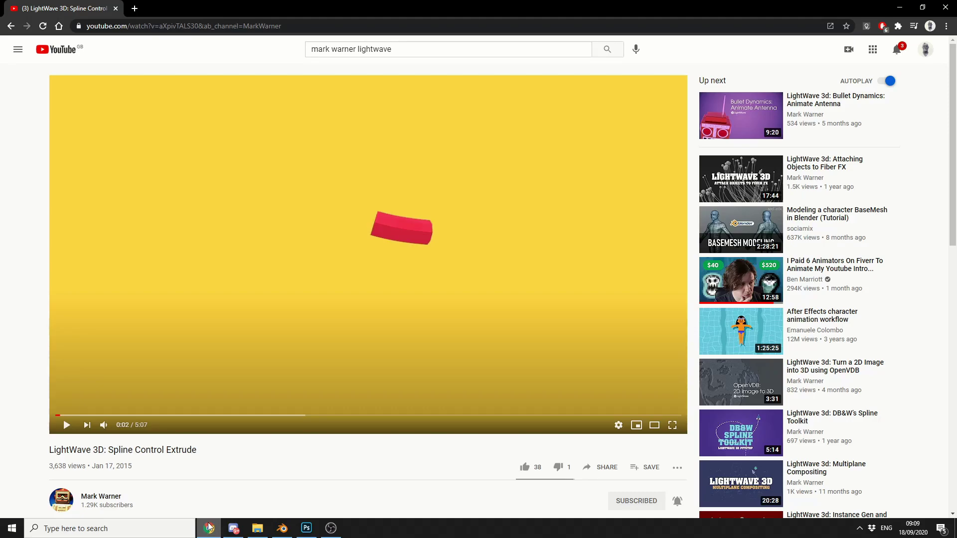
{"action": "left_click", "coordinate": [282, 528]}
{"action": "middle_click_drag", "start_coordinate": [477, 306], "coordinate": [407, 241]}
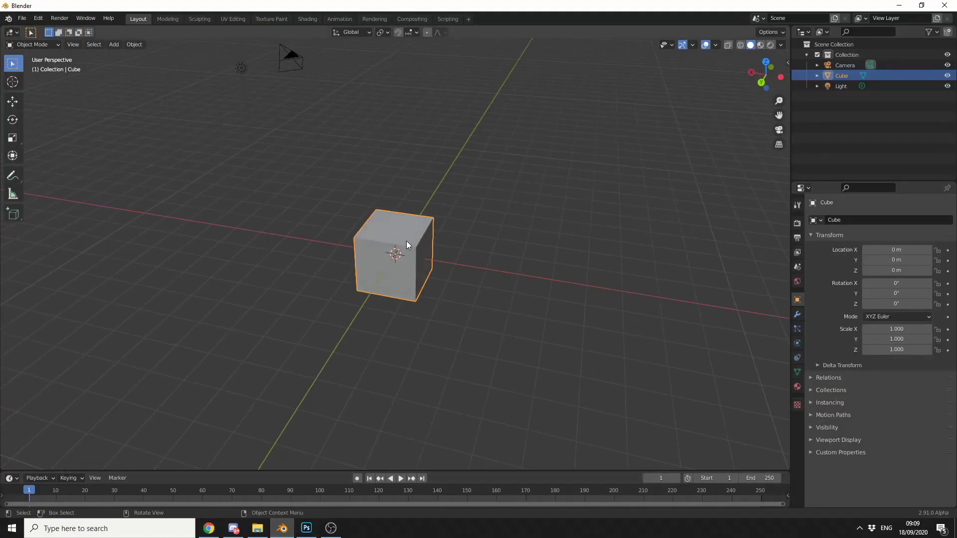
{"action": "key", "text": "Delete"}
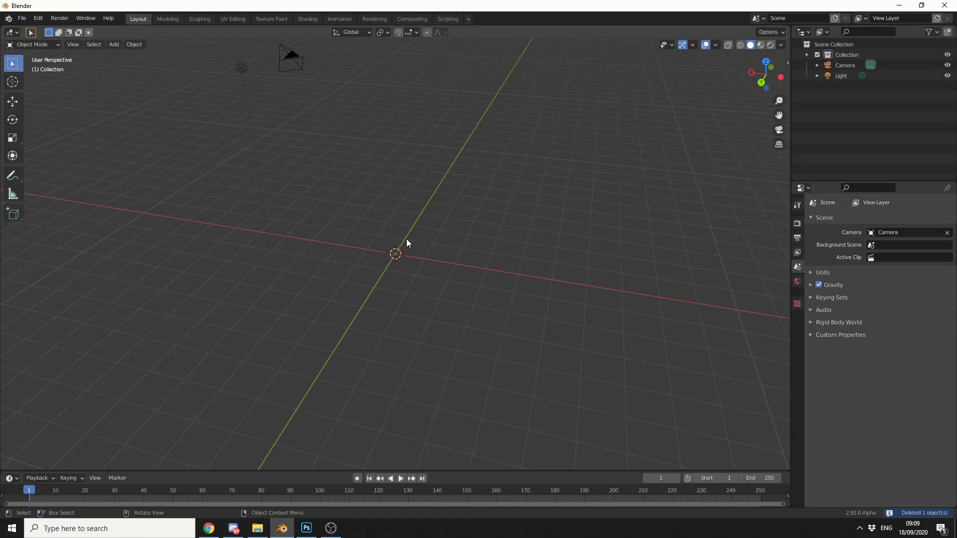
- Search the add-ons for 'EXTR' and confirm Add Curve: Extra Objects is enabled
{"action": "left_click", "coordinate": [43, 19]}
{"action": "left_click", "coordinate": [56, 176]}
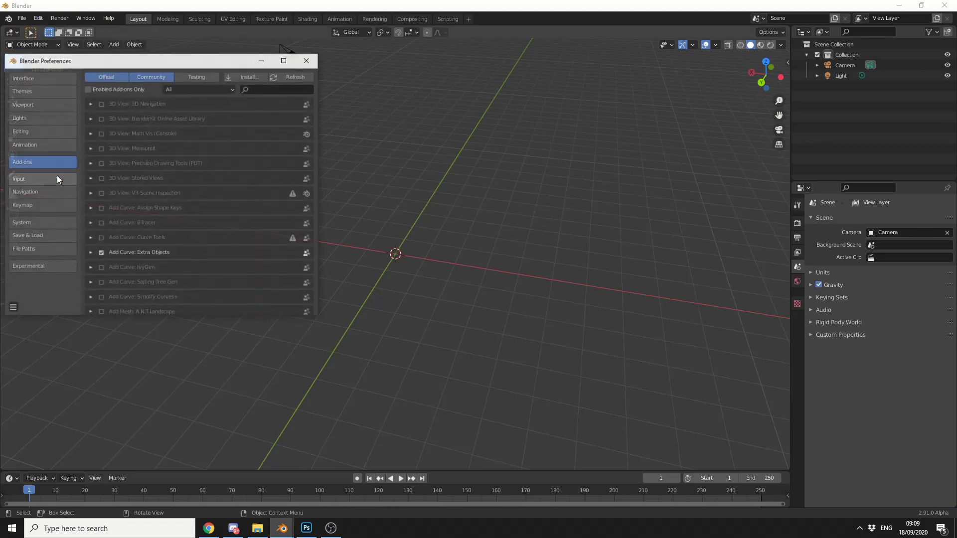
{"action": "left_click", "coordinate": [275, 89]}
{"action": "type", "text": "EXTR"}
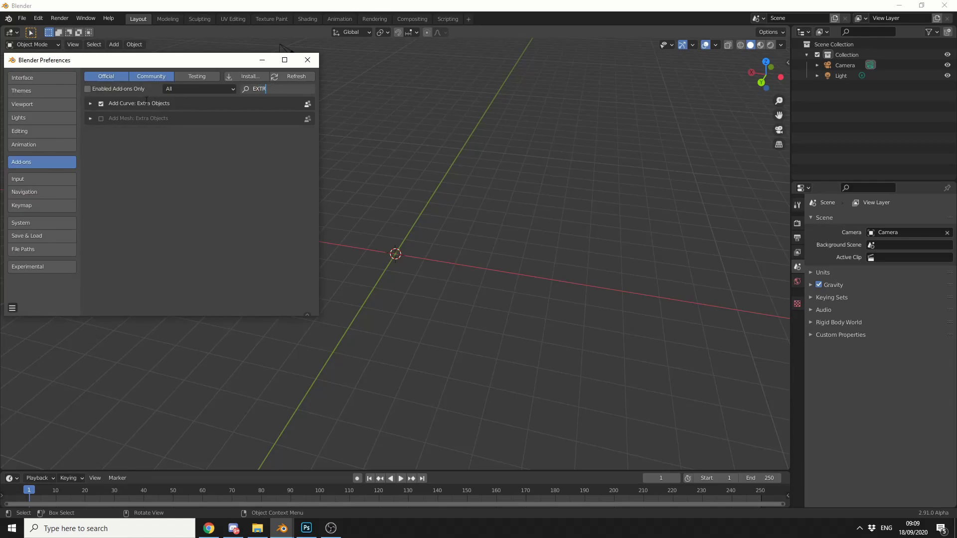
{"action": "left_click", "coordinate": [311, 61]}
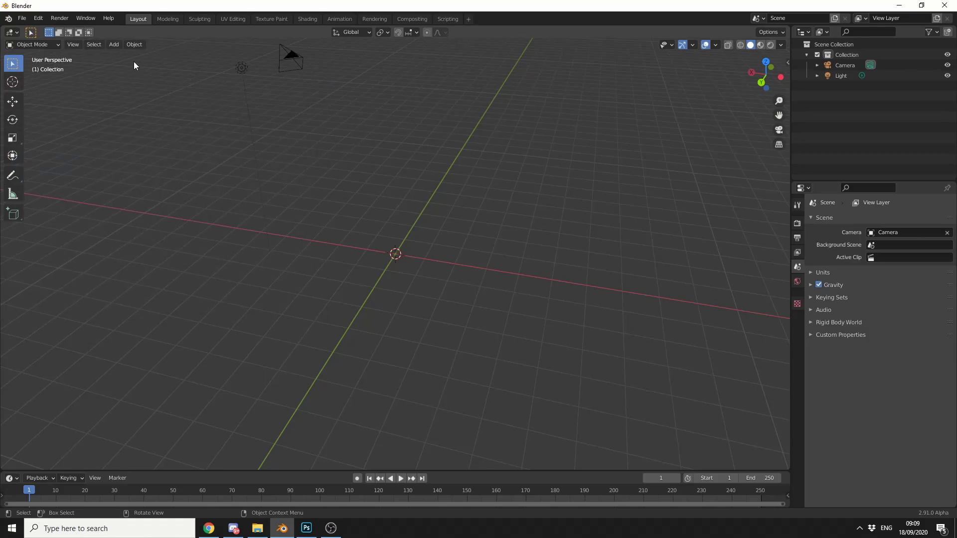
- Add a 3D Helix curve from the Curve Profiles menu
{"action": "left_click", "coordinate": [114, 45]}
{"action": "mouse_move", "coordinate": [128, 67]}
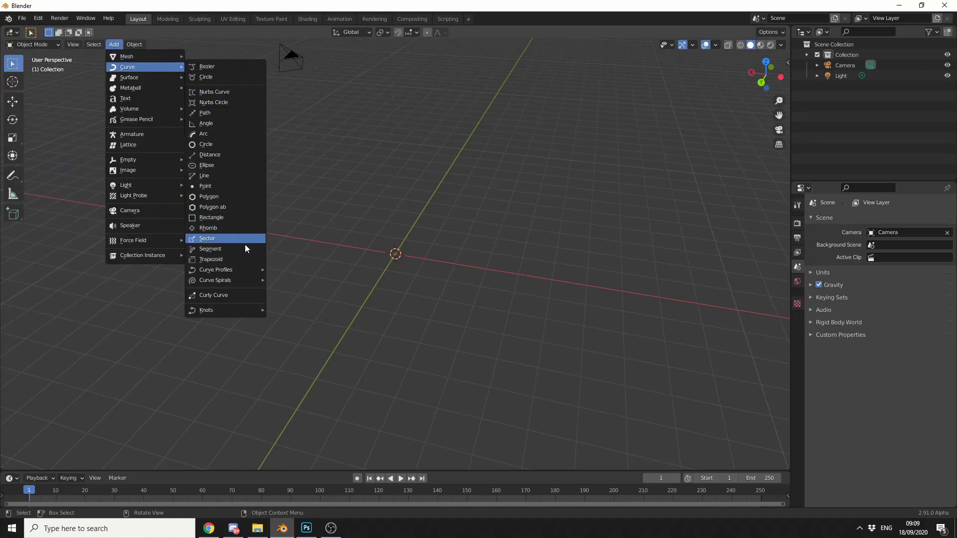
{"action": "mouse_move", "coordinate": [233, 269]}
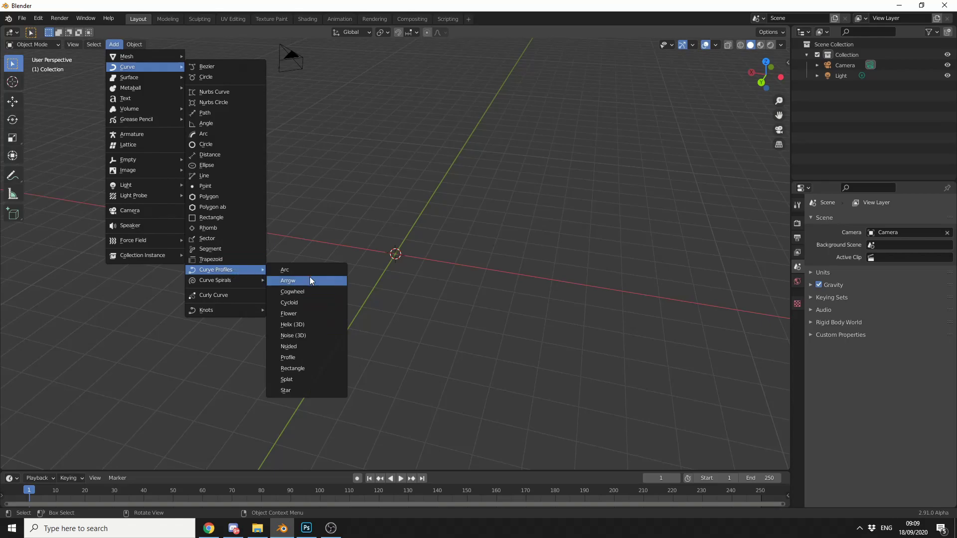
{"action": "left_click", "coordinate": [298, 325]}
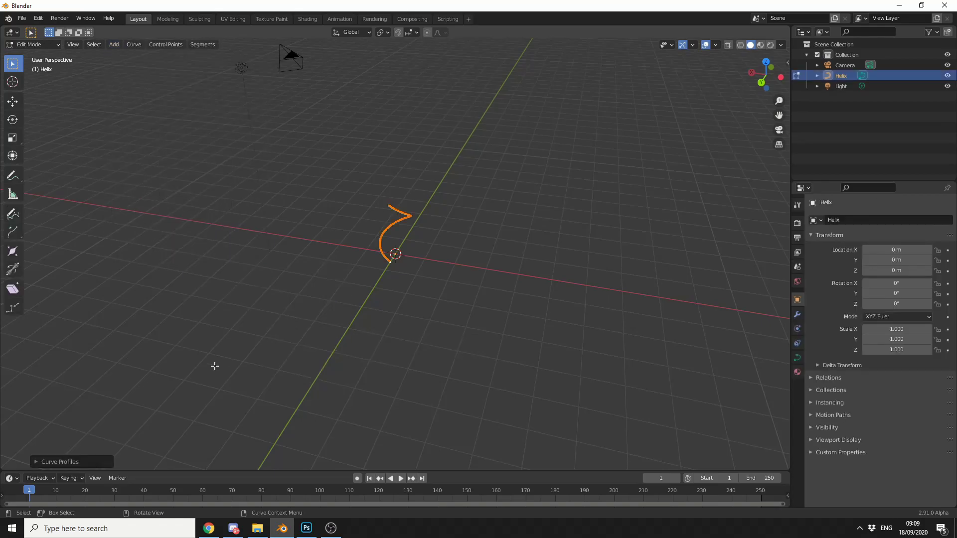
- Set the helix end angle to 360*4 (1440 degrees) for four turns
{"action": "left_click", "coordinate": [55, 461]}
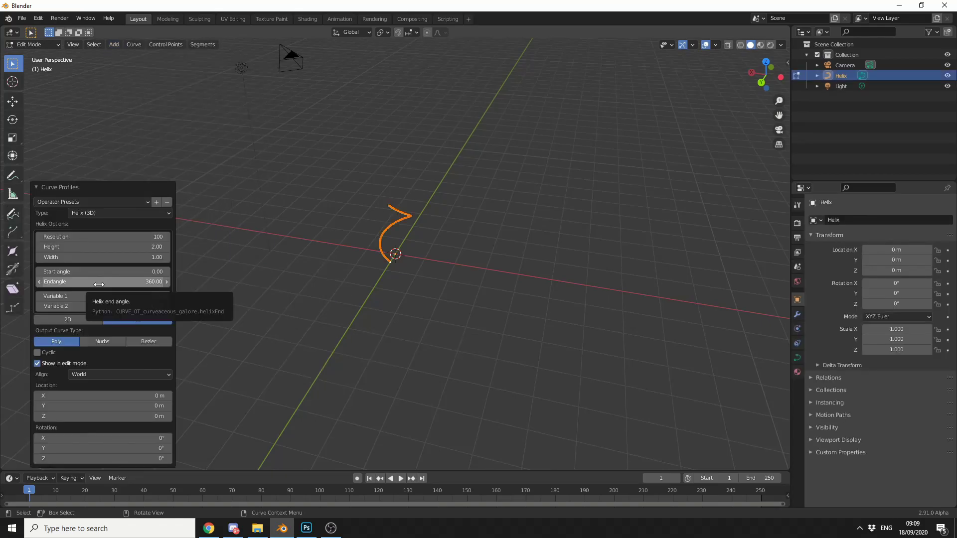
{"action": "left_click", "coordinate": [102, 283]}
{"action": "left_click", "coordinate": [102, 283]}
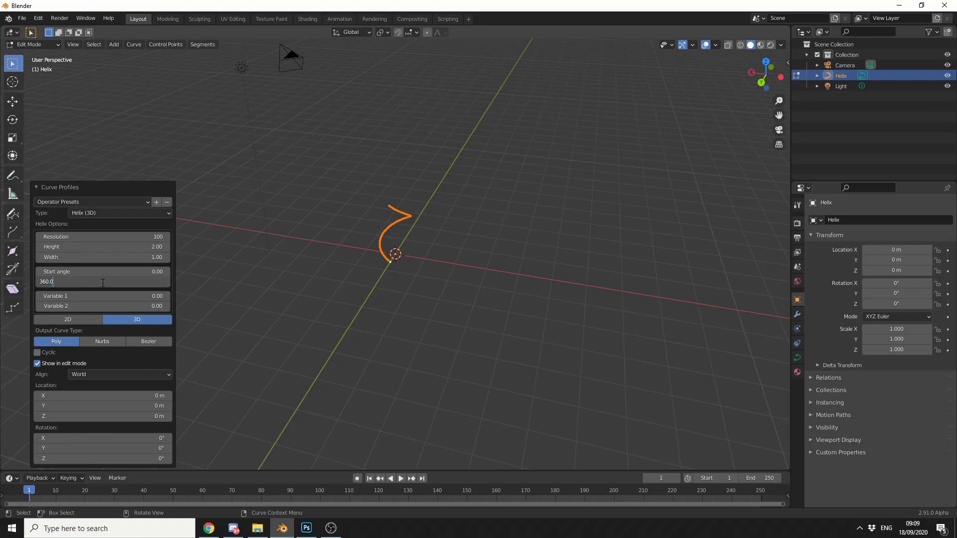
{"action": "type", "text": "*4"}
{"action": "key", "text": "Return"}
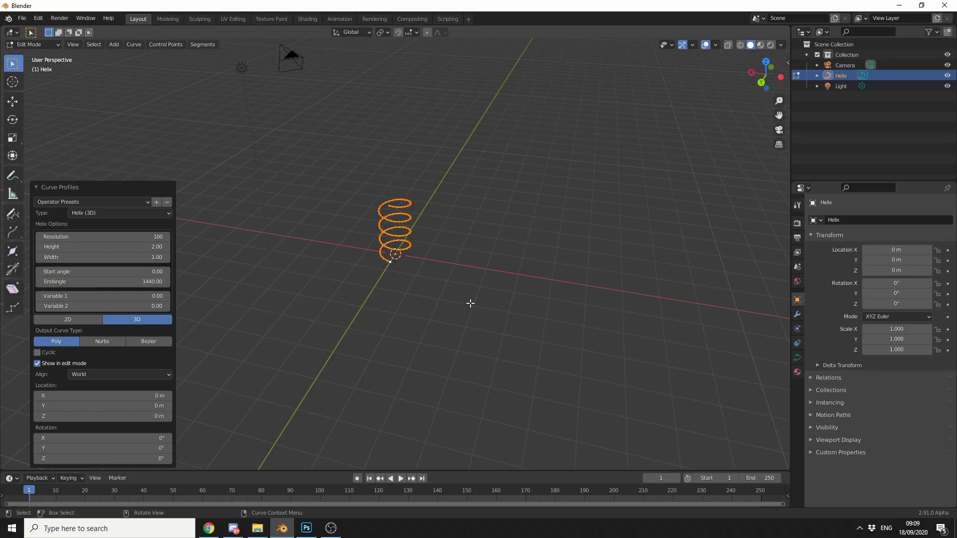
{"action": "middle_click_drag", "start_coordinate": [461, 298], "coordinate": [481, 298]}
{"action": "scroll", "coordinate": [483, 300], "scroll_direction": "up", "scroll_amount": 3}
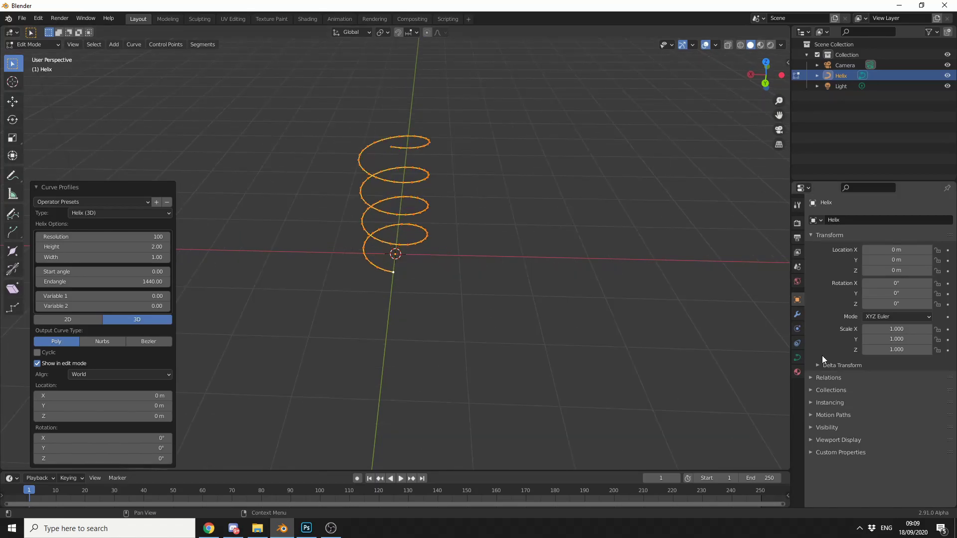
- Set the curve's Geometry bevel depth to 0.06 m, turning the helix into a round tube
{"action": "left_click", "coordinate": [798, 357]}
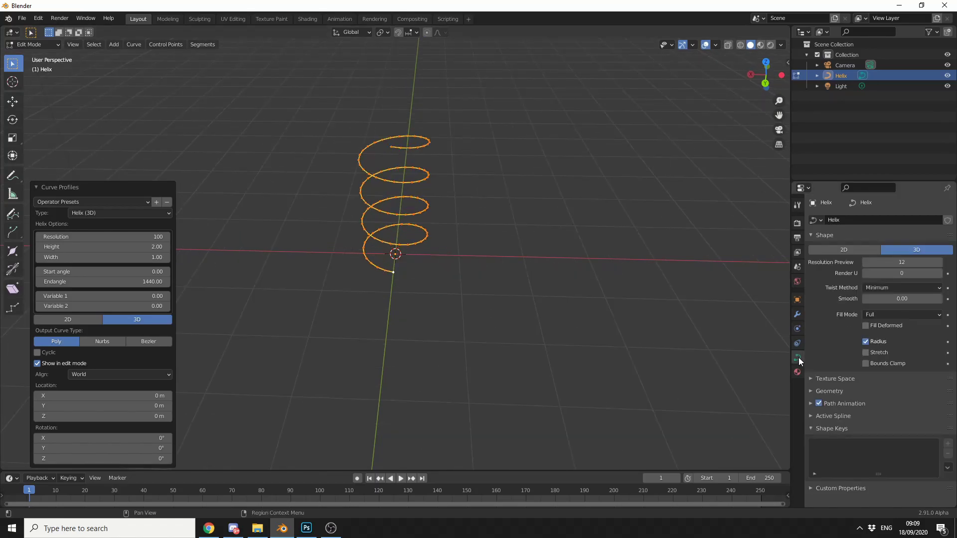
{"action": "left_click", "coordinate": [566, 295]}
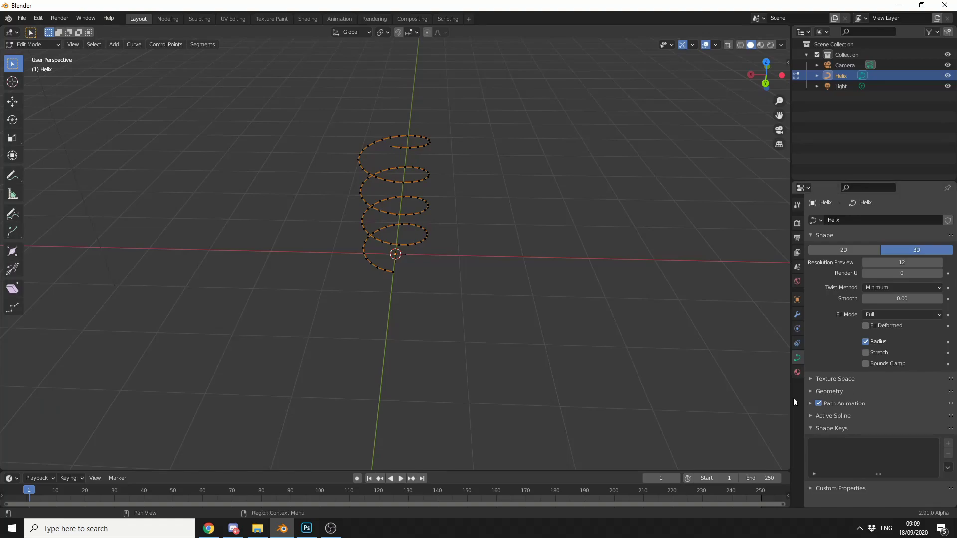
{"action": "left_click", "coordinate": [833, 393]}
{"action": "scroll", "coordinate": [848, 396], "scroll_direction": "down", "scroll_amount": 3}
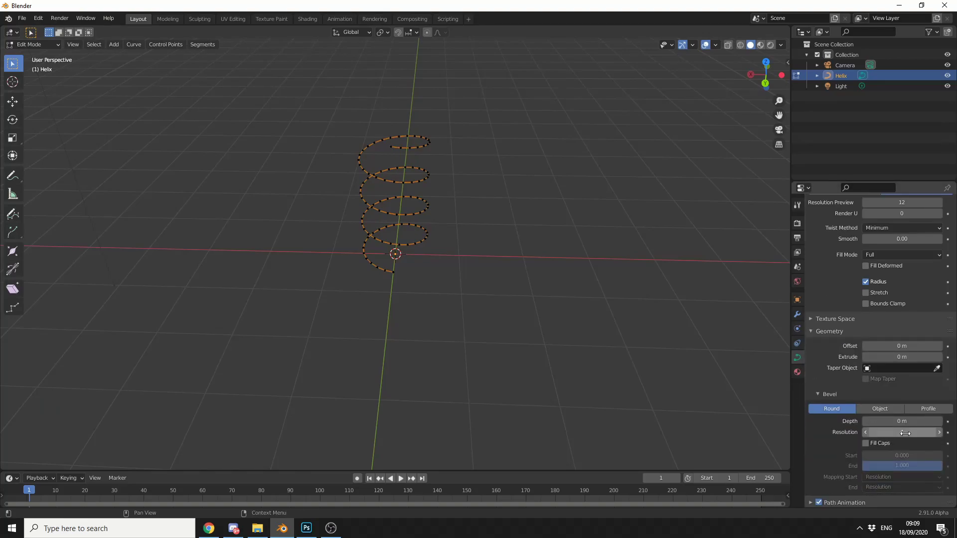
{"action": "left_click", "coordinate": [889, 423]}
{"action": "type", "text": "0.06"}
{"action": "key", "text": "Return"}
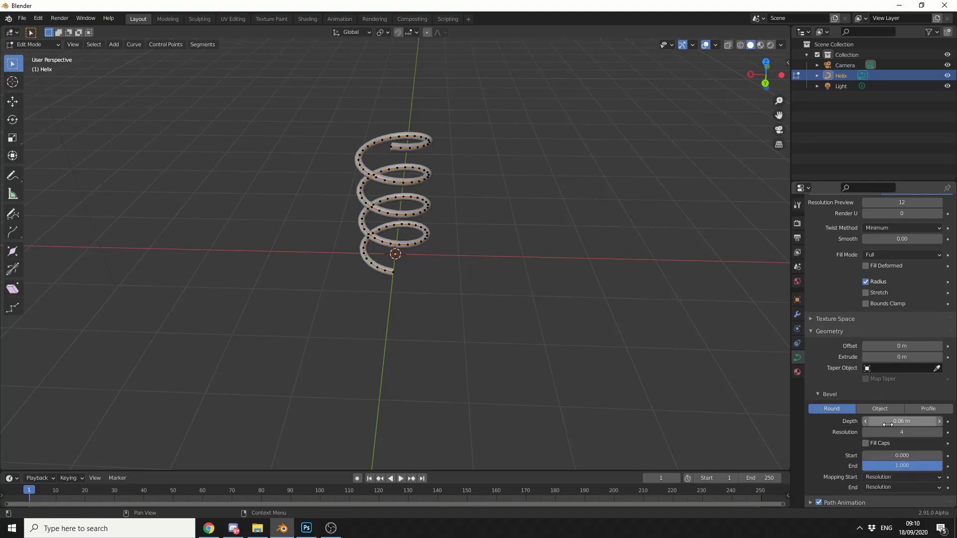
{"action": "middle_click_drag", "start_coordinate": [494, 222], "coordinate": [541, 241]}
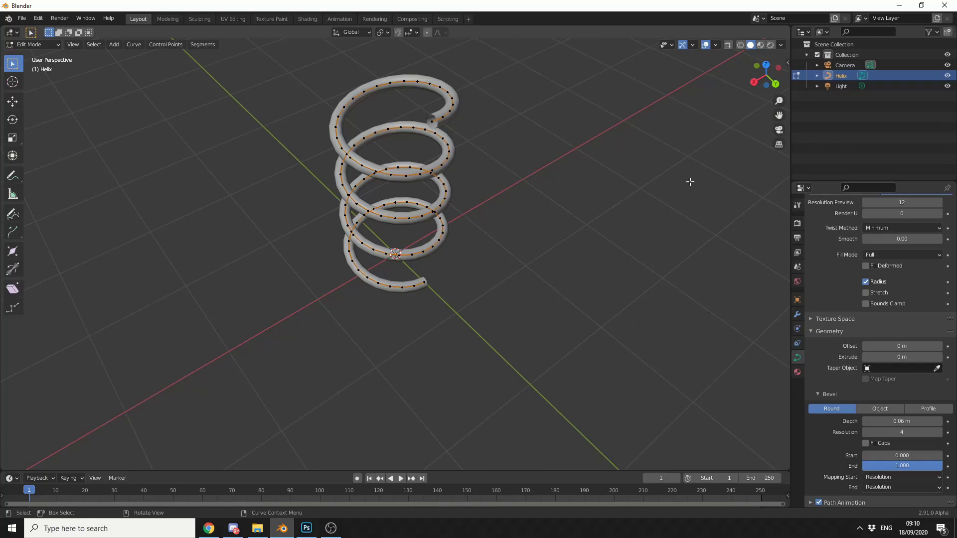
{"action": "scroll", "coordinate": [858, 355], "scroll_direction": "down", "scroll_amount": 2}
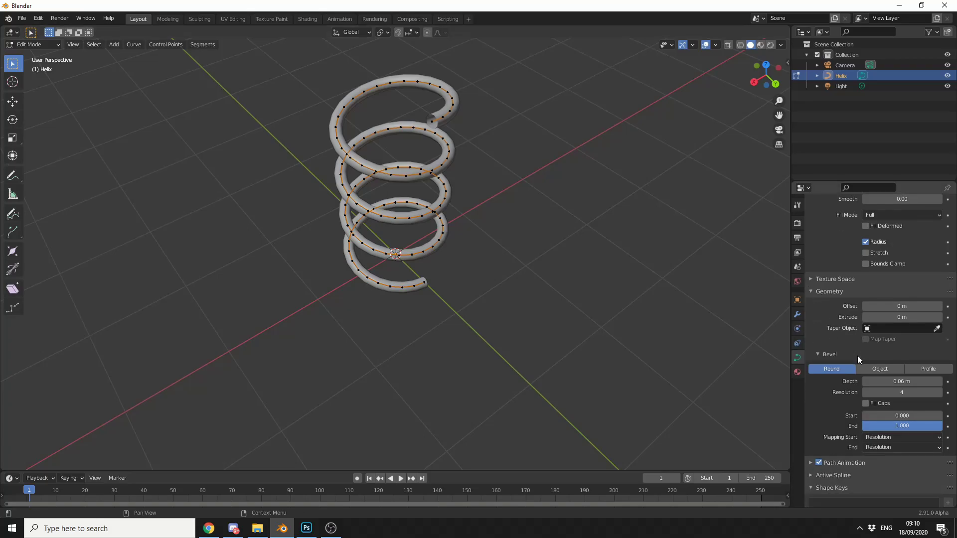
{"action": "scroll", "coordinate": [857, 355], "scroll_direction": "up", "scroll_amount": 5}
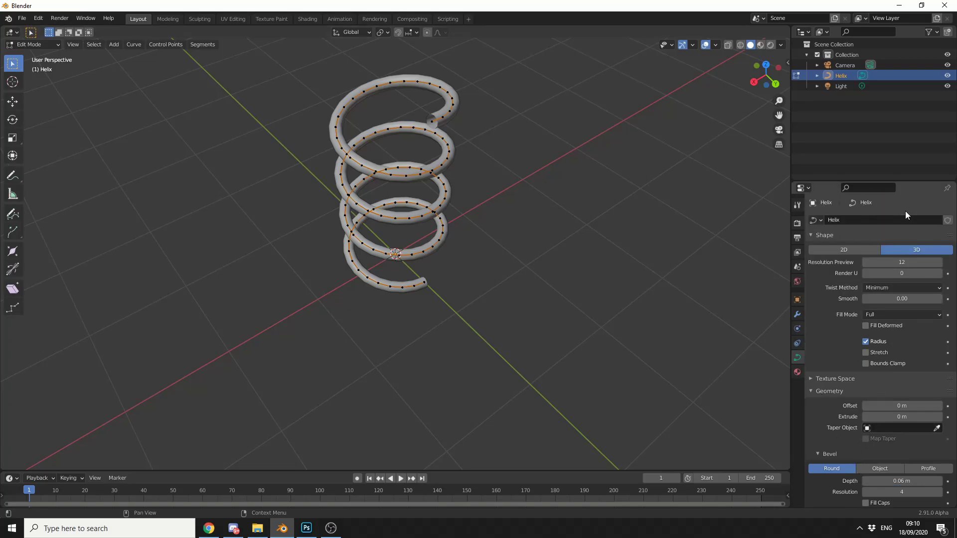
- Switch the helix bevel to a custom Profile shape
{"action": "left_click", "coordinate": [869, 186]}
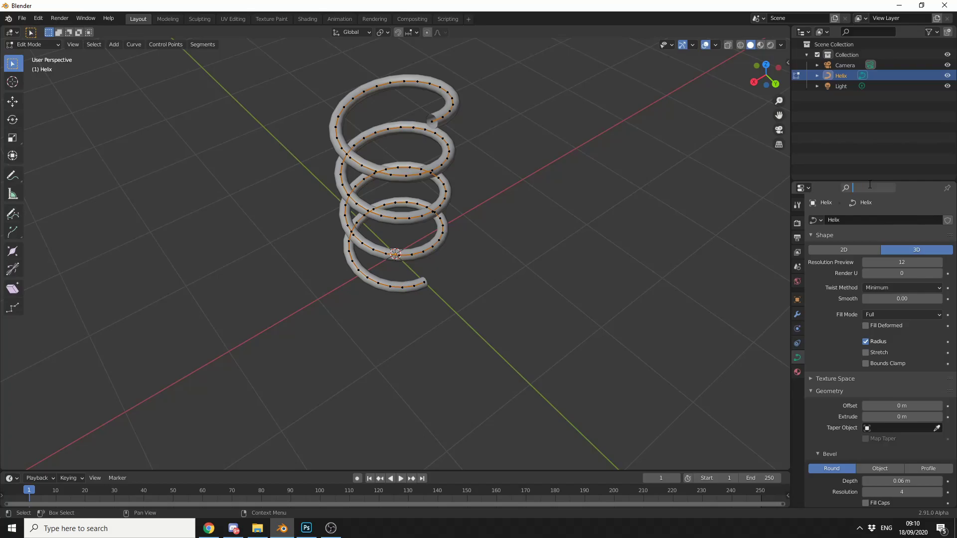
{"action": "type", "text": "BEVEL"}
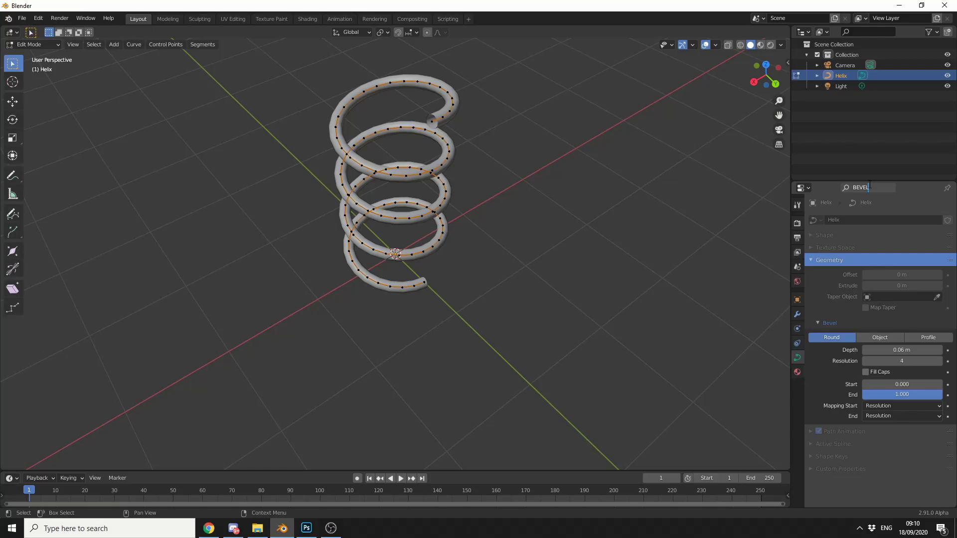
{"action": "key", "text": "BackSpace"}
{"action": "key", "text": "BackSpace"}
{"action": "key", "text": "BackSpace"}
{"action": "key", "text": "BackSpace"}
{"action": "key", "text": "BackSpace"}
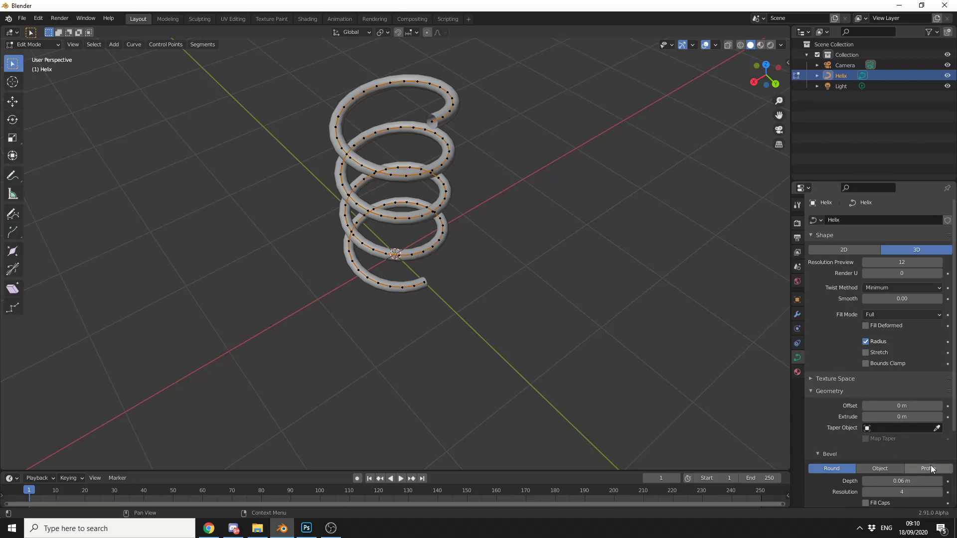
{"action": "left_click", "coordinate": [929, 468]}
{"action": "scroll", "coordinate": [915, 424], "scroll_direction": "down", "scroll_amount": 8}
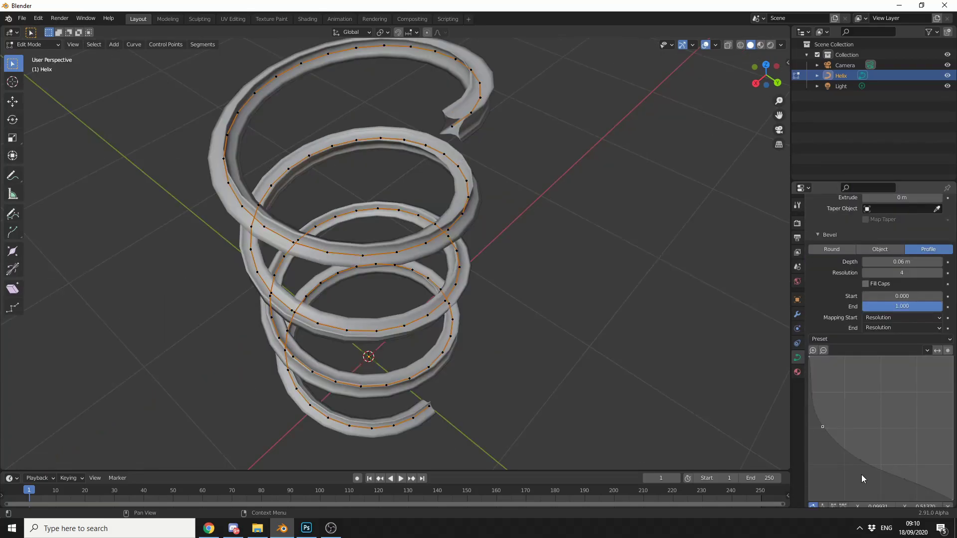
- Reshape the bevel profile and apply the Support Loops preset
{"action": "left_click_drag", "start_coordinate": [865, 473], "coordinate": [884, 426]}
{"action": "middle_click_drag", "start_coordinate": [690, 370], "coordinate": [566, 282]}
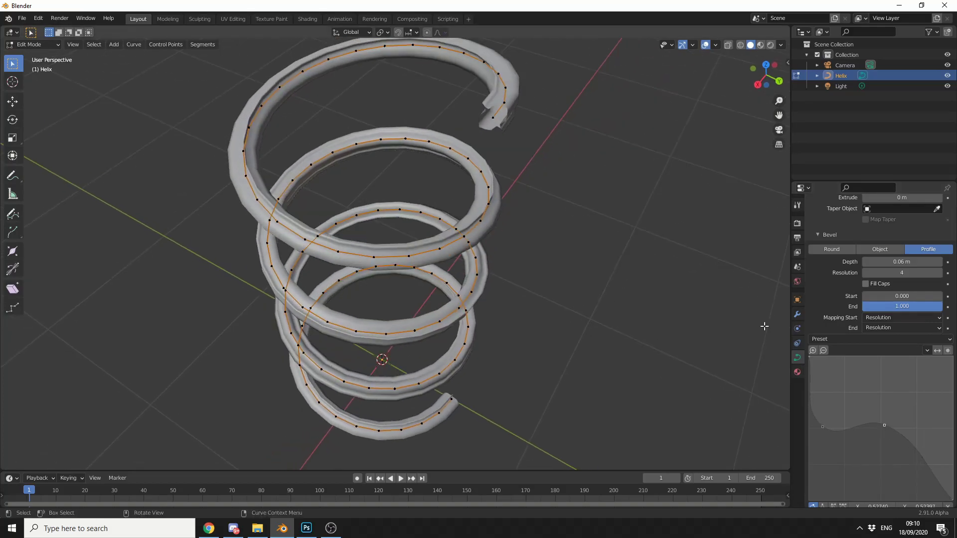
{"action": "left_click", "coordinate": [872, 340]}
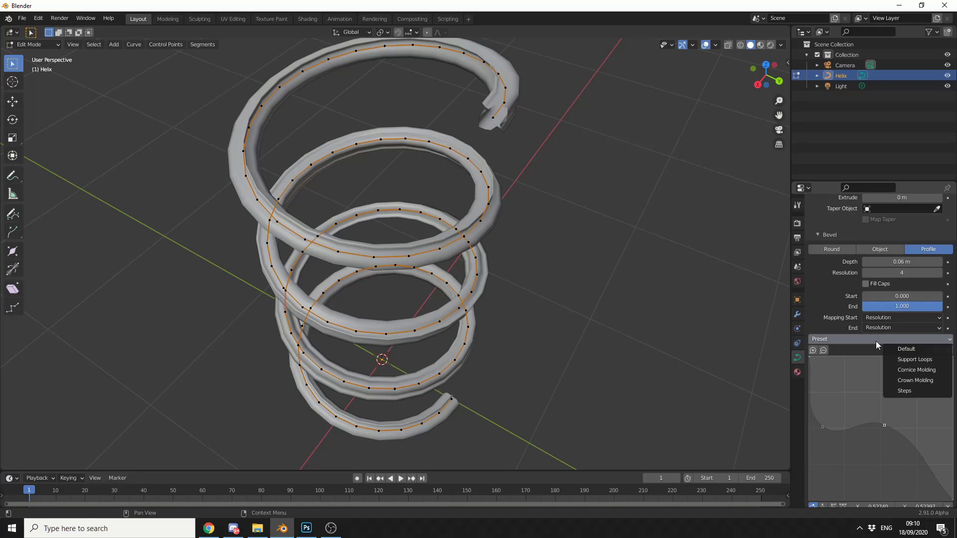
{"action": "left_click", "coordinate": [903, 360]}
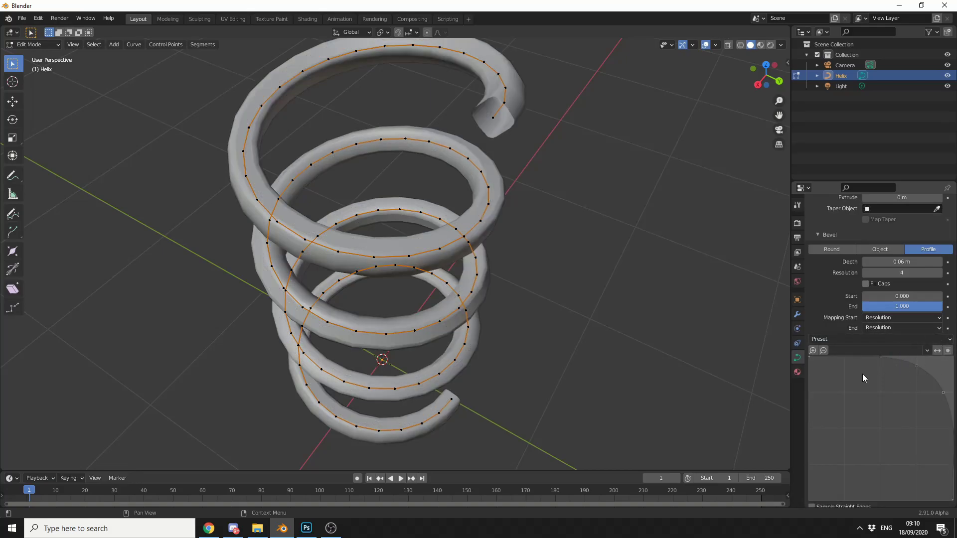
- Set the curve's Fill Mode to Front
{"action": "scroll", "coordinate": [854, 382], "scroll_direction": "up", "scroll_amount": 8}
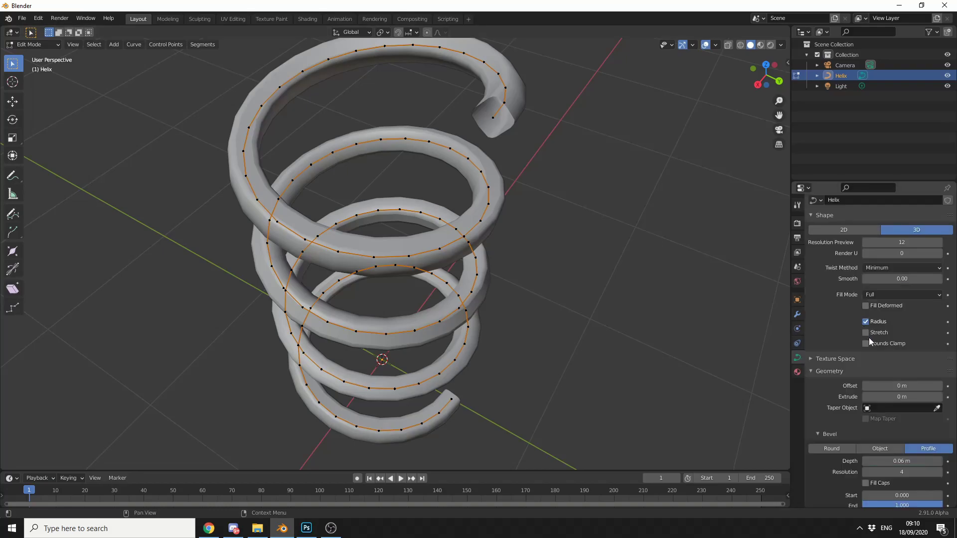
{"action": "left_click", "coordinate": [888, 292]}
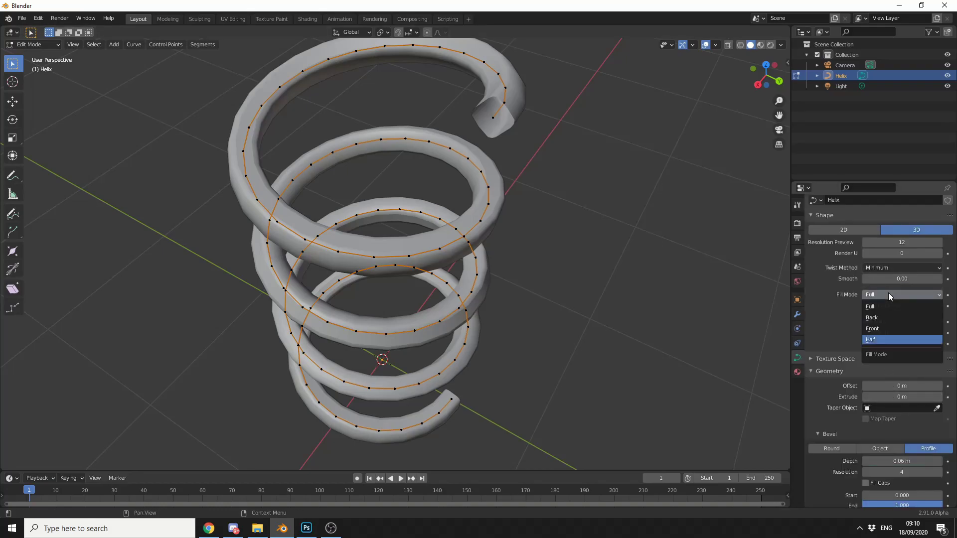
{"action": "left_click", "coordinate": [880, 327]}
{"action": "middle_click_drag", "start_coordinate": [652, 278], "coordinate": [504, 225]}
- Raise the bevel resolution to 6 and reapply the profile preset
{"action": "scroll", "coordinate": [588, 218], "scroll_direction": "down", "scroll_amount": 3}
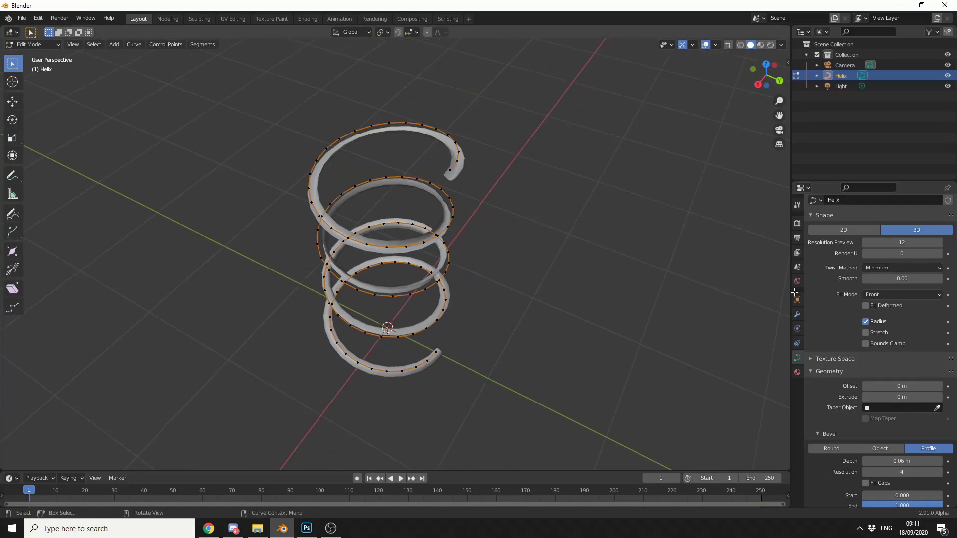
{"action": "scroll", "coordinate": [902, 394], "scroll_direction": "down", "scroll_amount": 2}
{"action": "left_click", "coordinate": [909, 433]}
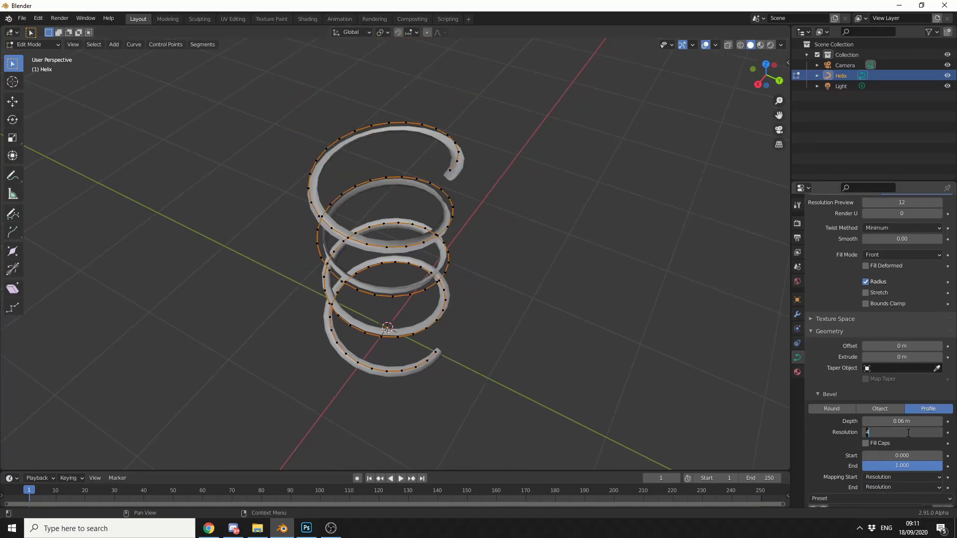
{"action": "type", "text": "6"}
{"action": "key", "text": "Return"}
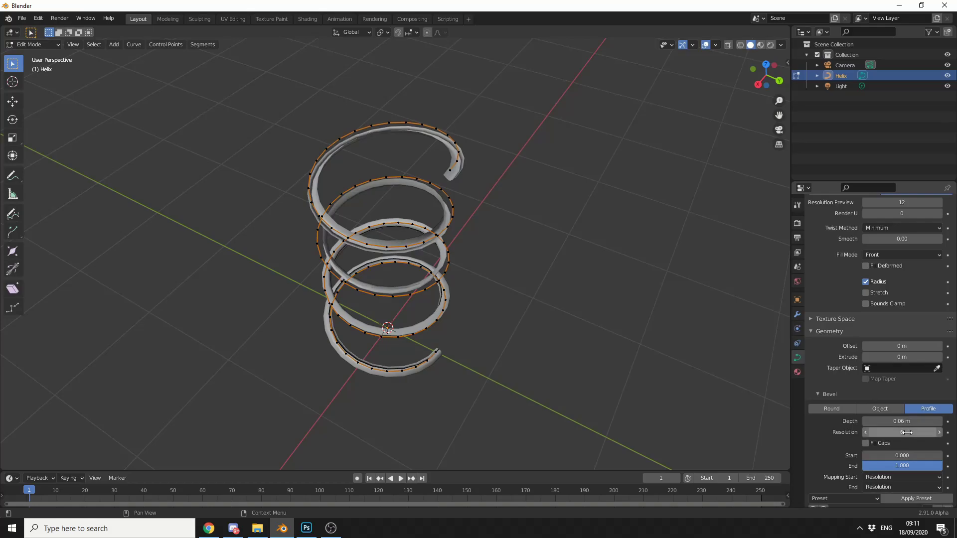
{"action": "scroll", "coordinate": [908, 436], "scroll_direction": "down", "scroll_amount": 3}
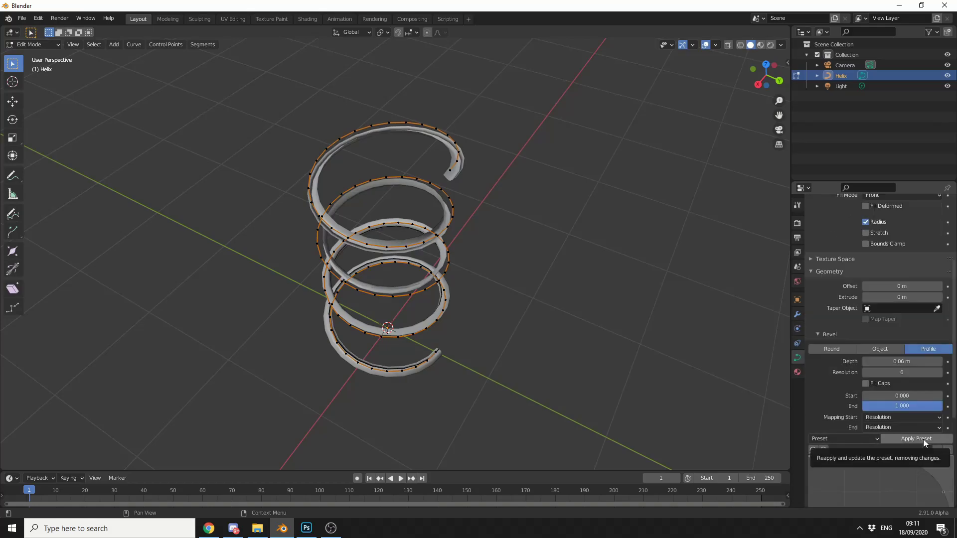
{"action": "left_click", "coordinate": [924, 438]}
{"action": "middle_click_drag", "start_coordinate": [622, 347], "coordinate": [611, 355]}
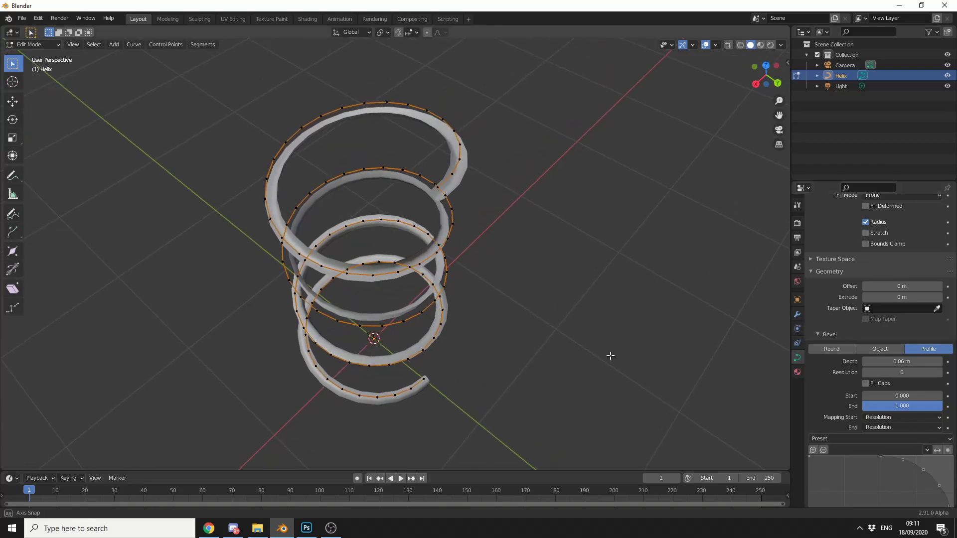
- Add a Subdivision Surface modifier to the helix
{"action": "left_click", "coordinate": [798, 314]}
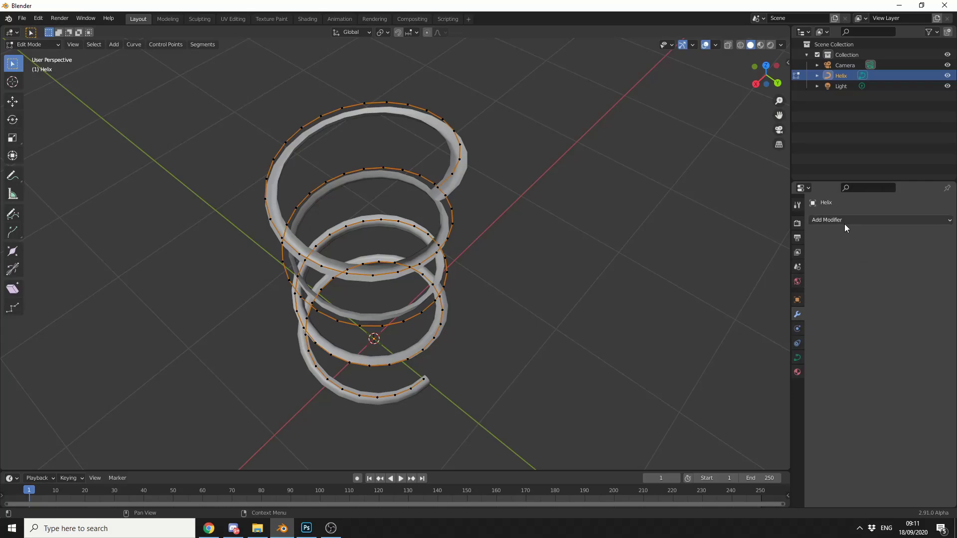
{"action": "left_click", "coordinate": [846, 227]}
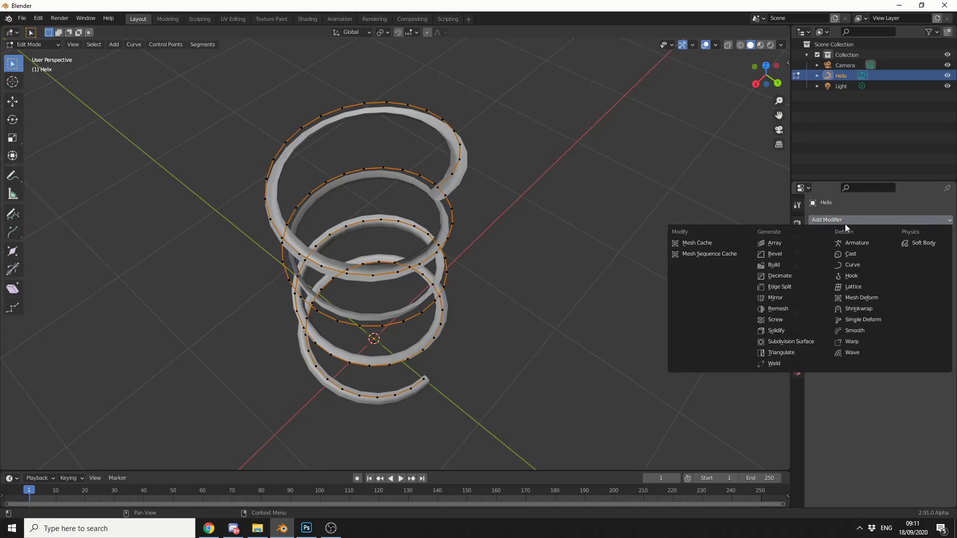
{"action": "left_click", "coordinate": [794, 343]}
{"action": "scroll", "coordinate": [599, 299], "scroll_direction": "up", "scroll_amount": 5}
- Set the subdivision render and viewport levels both to 3
{"action": "left_click", "coordinate": [896, 275]}
{"action": "type", "text": "3"}
{"action": "key", "text": "Return"}
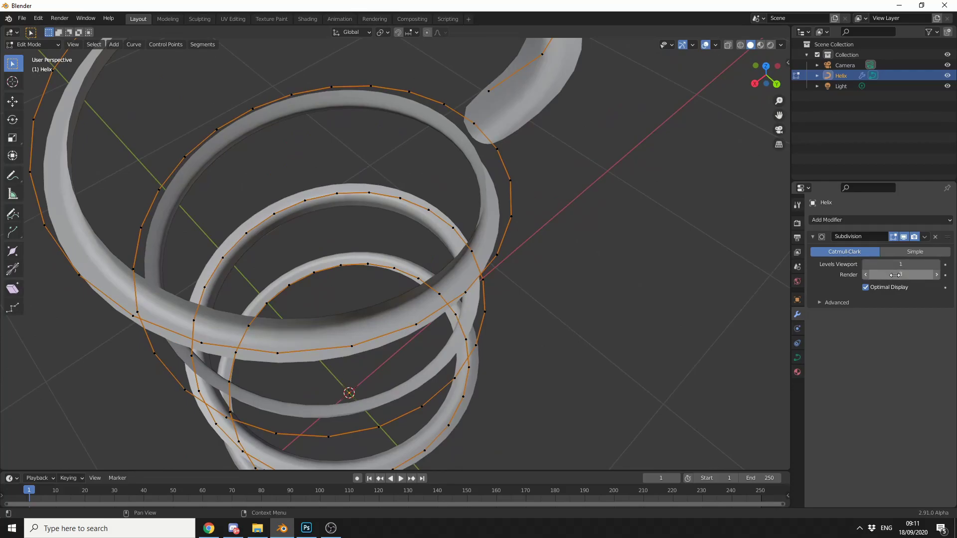
{"action": "left_click", "coordinate": [884, 263]}
{"action": "type", "text": "3"}
{"action": "key", "text": "Return"}
- Add a Solidify modifier below the Subdivision modifier, giving 0.01 m thickness
{"action": "scroll", "coordinate": [569, 225], "scroll_direction": "down", "scroll_amount": 3}
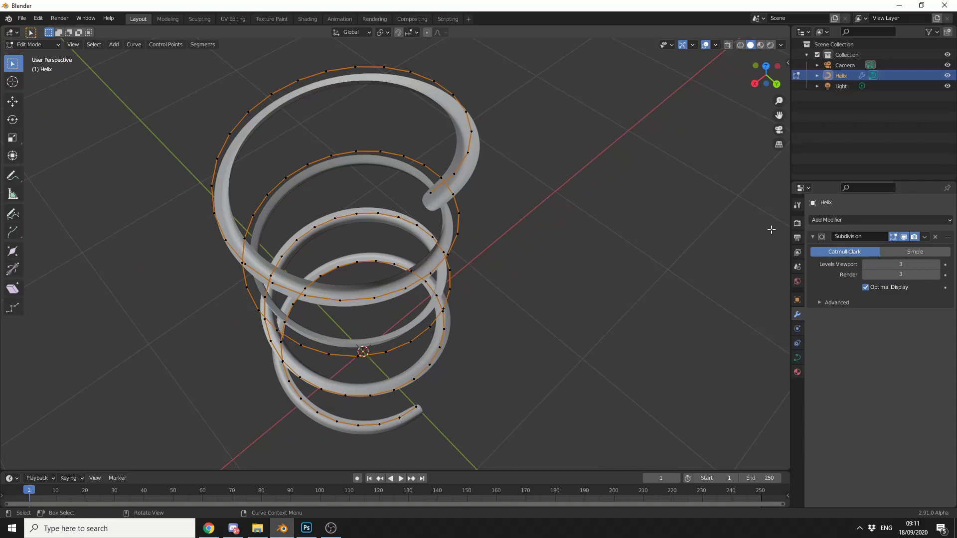
{"action": "left_click", "coordinate": [841, 220]}
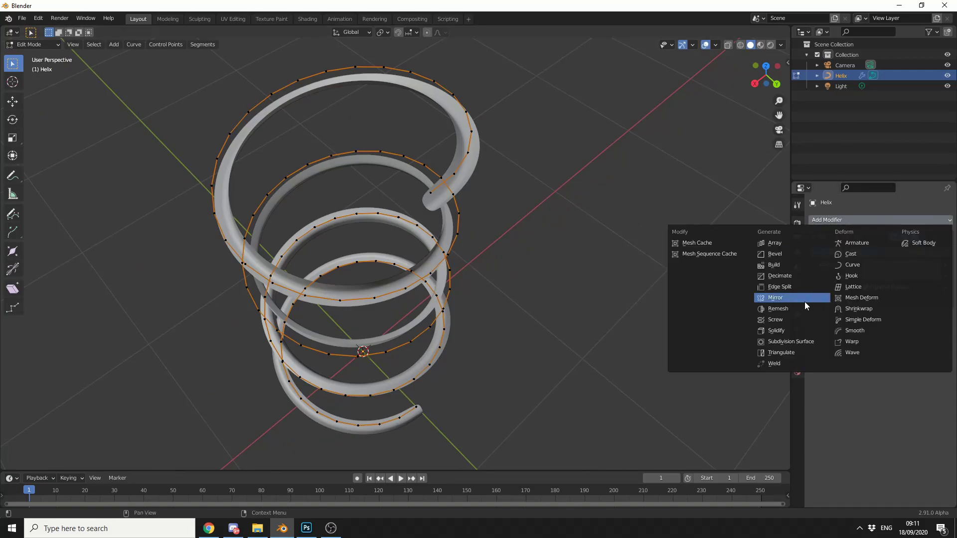
{"action": "left_click", "coordinate": [788, 331]}
{"action": "scroll", "coordinate": [493, 236], "scroll_direction": "up", "scroll_amount": 4}
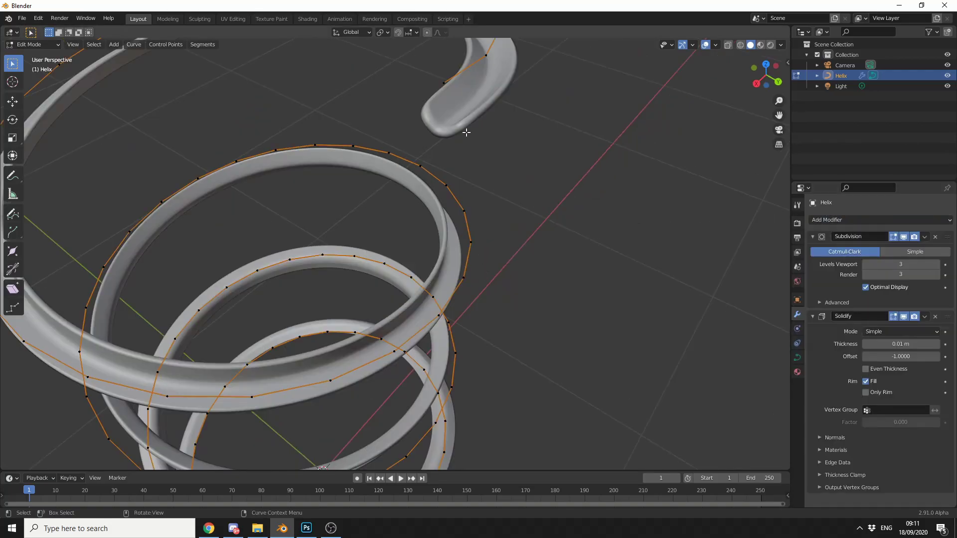
{"action": "scroll", "coordinate": [758, 295], "scroll_direction": "down", "scroll_amount": 2}
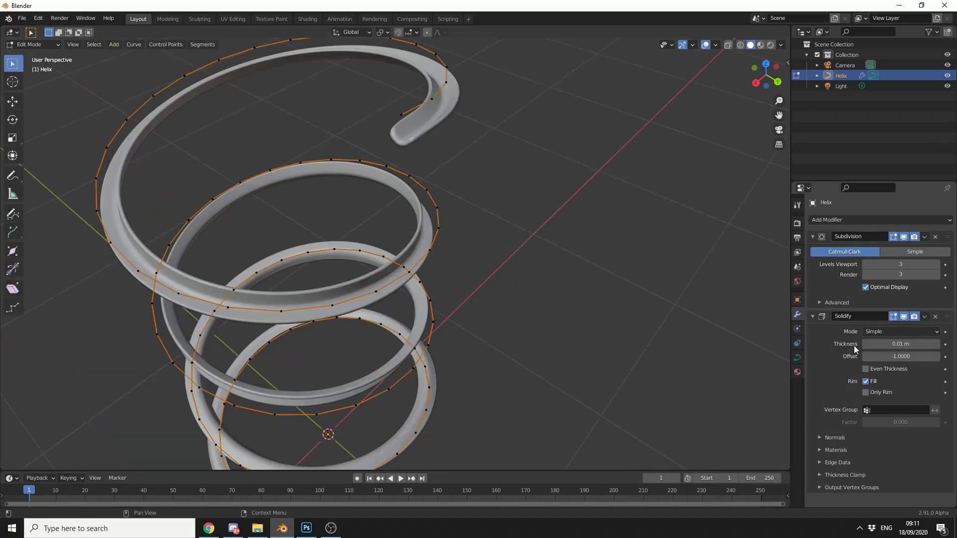
{"action": "middle_click_drag", "start_coordinate": [519, 271], "coordinate": [545, 271]}
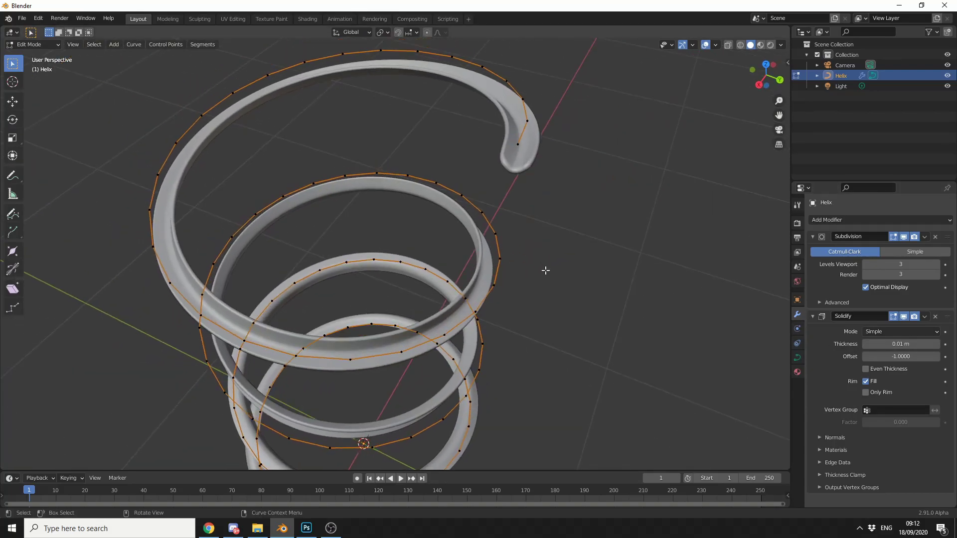
{"action": "middle_click_drag", "start_coordinate": [559, 264], "coordinate": [584, 292]}
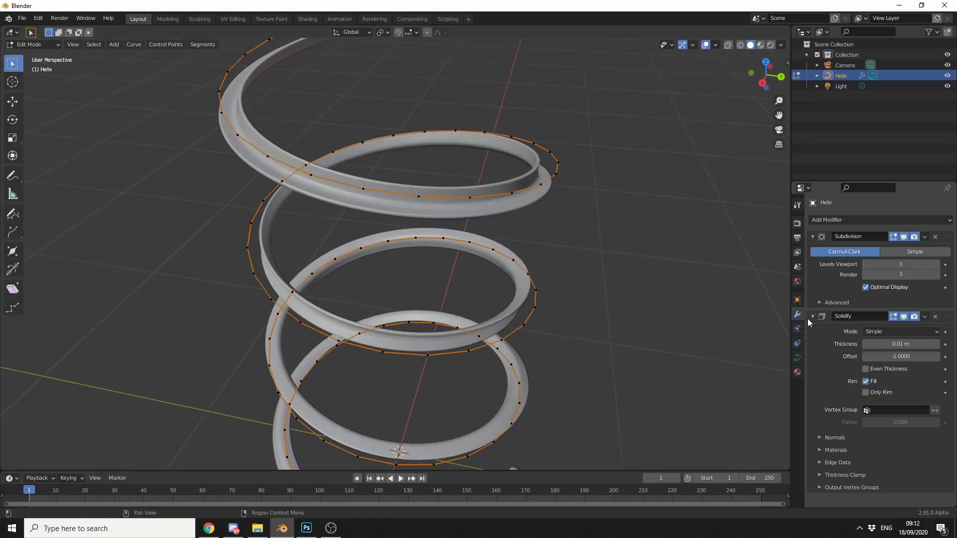
- Show the curve data settings with Bevel Start 0.000 and End 1.000 in view
{"action": "left_click", "coordinate": [797, 358]}
{"action": "scroll", "coordinate": [633, 342], "scroll_direction": "down", "scroll_amount": 3}
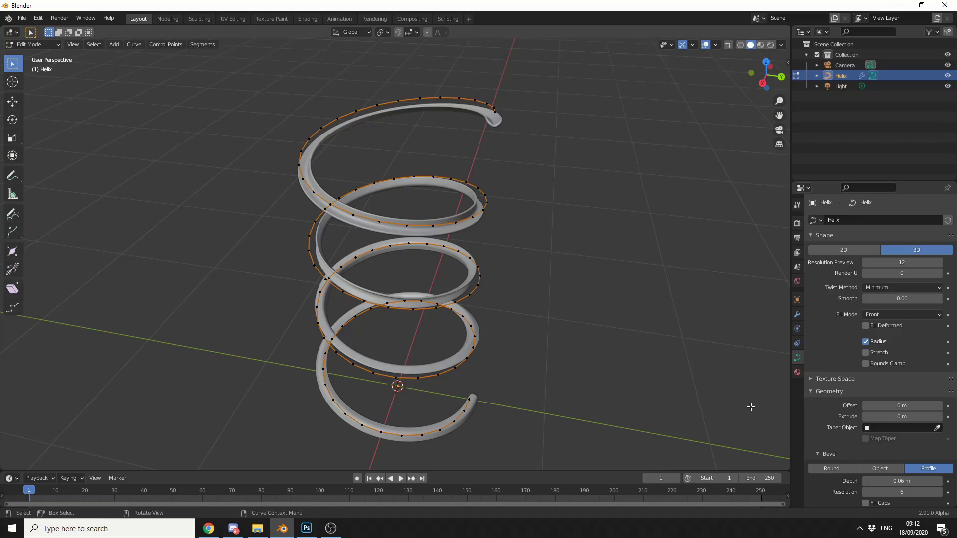
{"action": "scroll", "coordinate": [877, 369], "scroll_direction": "down", "scroll_amount": 7}
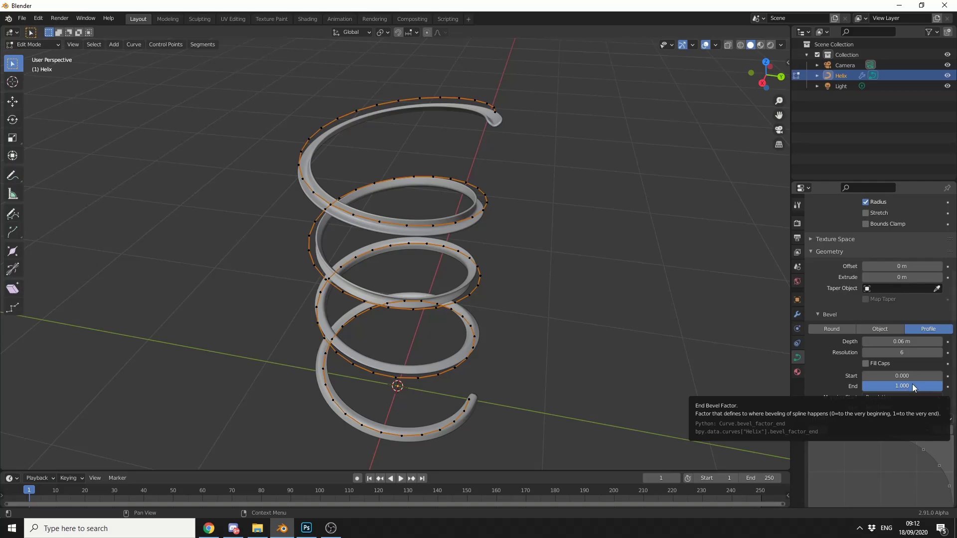
- Keyframe bevel End at 0 on frame 1 and at 1 on frame 100
{"action": "left_click_drag", "start_coordinate": [926, 387], "coordinate": [861, 386]}
{"action": "key", "text": "i"}
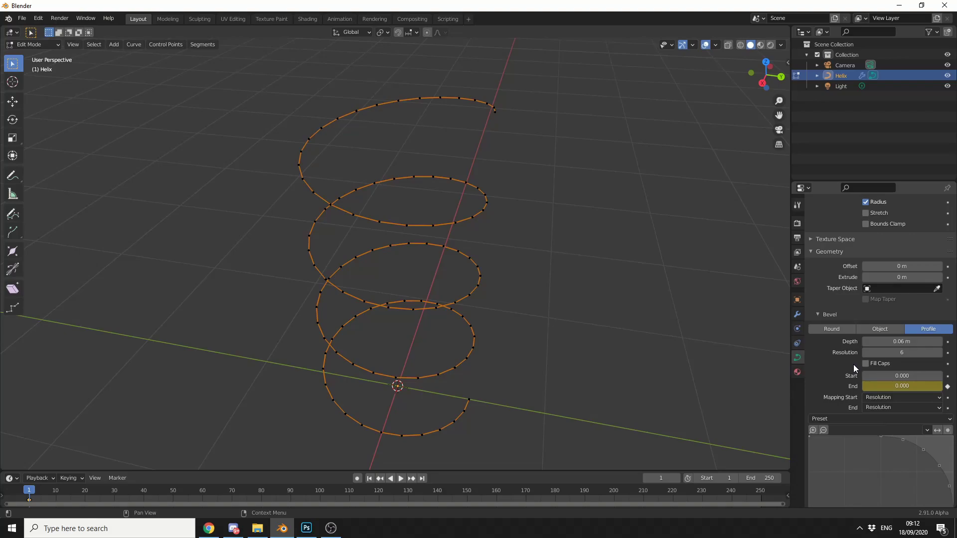
{"action": "left_click", "coordinate": [319, 489]}
{"action": "left_click_drag", "start_coordinate": [899, 386], "coordinate": [921, 388]}
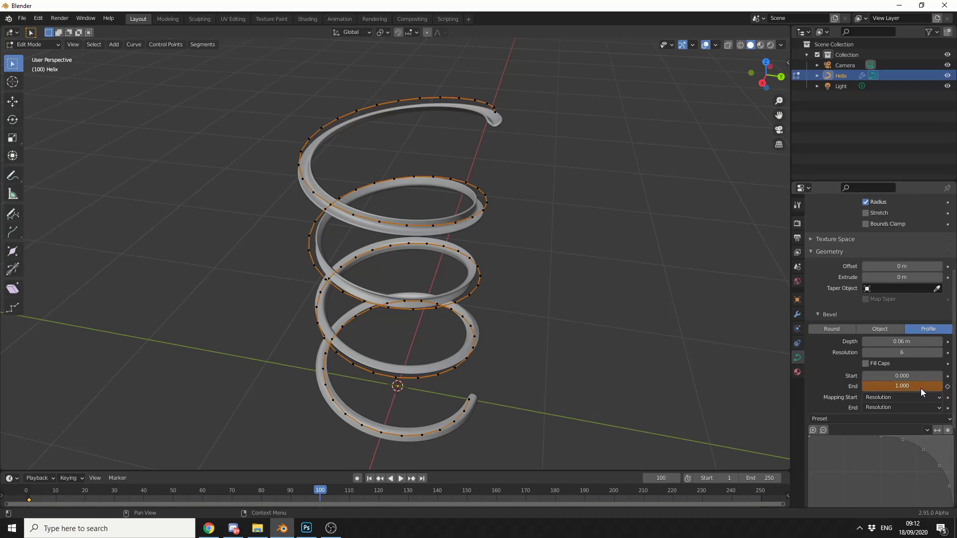
{"action": "right_click", "coordinate": [920, 388]}
{"action": "left_click", "coordinate": [900, 375]}
{"action": "left_click_drag", "start_coordinate": [329, 490], "coordinate": [100, 494]}
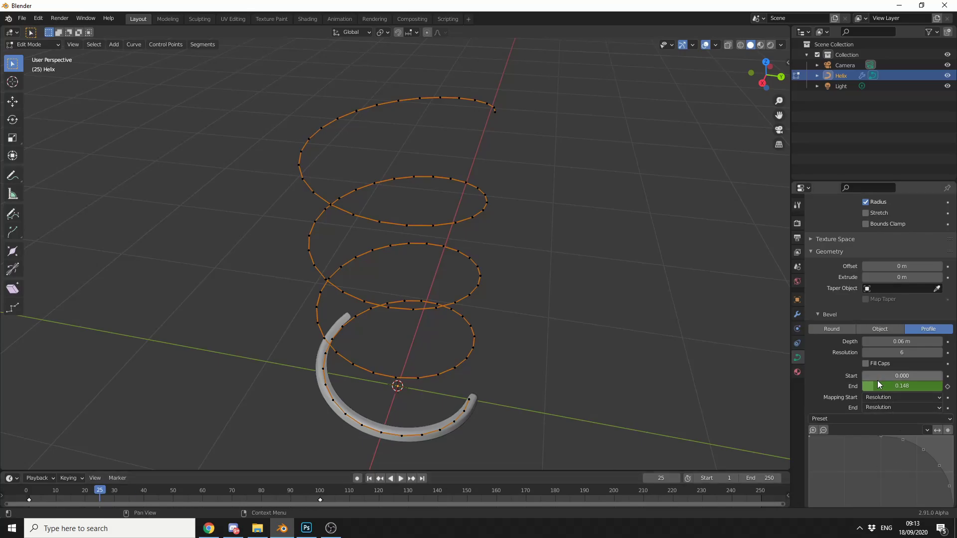
{"action": "right_click", "coordinate": [888, 373]}
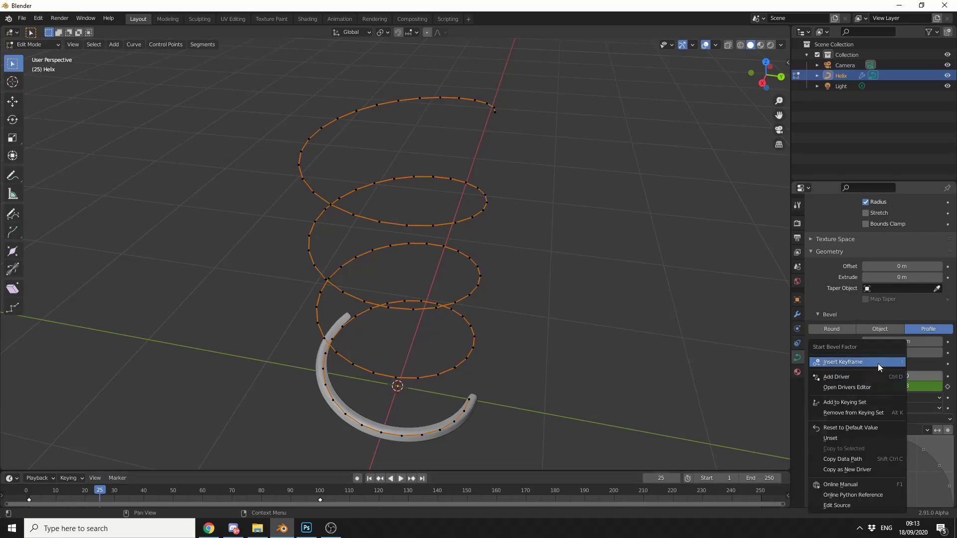
- Keyframe bevel Start at frame 25, then at 1.000 on frame 125
{"action": "left_click", "coordinate": [878, 364]}
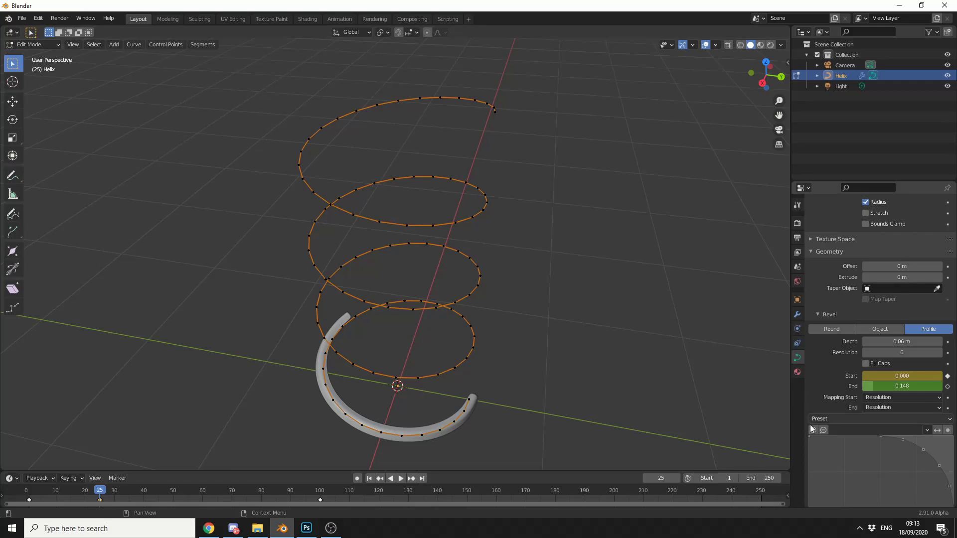
{"action": "left_click", "coordinate": [393, 491]}
{"action": "left_click_drag", "start_coordinate": [914, 375], "coordinate": [937, 376]}
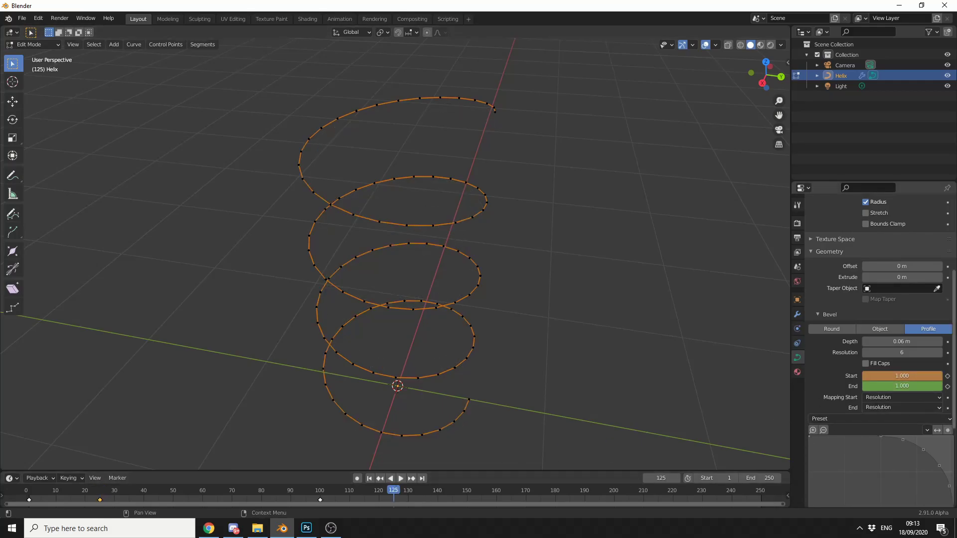
{"action": "right_click", "coordinate": [914, 375]}
{"action": "left_click", "coordinate": [873, 373]}
- Play the animation from the start, stop it, and frame the whole helix
{"action": "left_click", "coordinate": [401, 478]}
{"action": "left_click", "coordinate": [370, 478]}
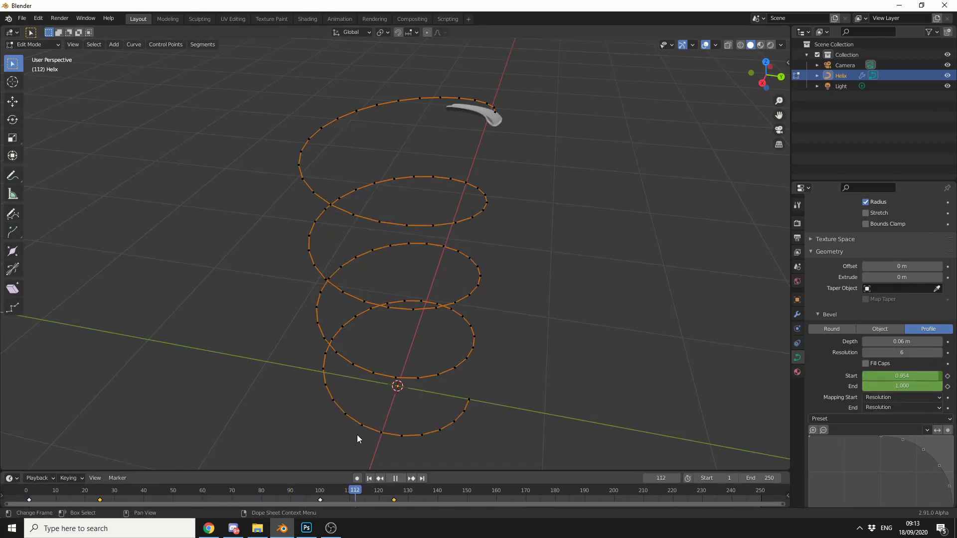
{"action": "key", "text": "space"}
{"action": "key", "text": "Home"}
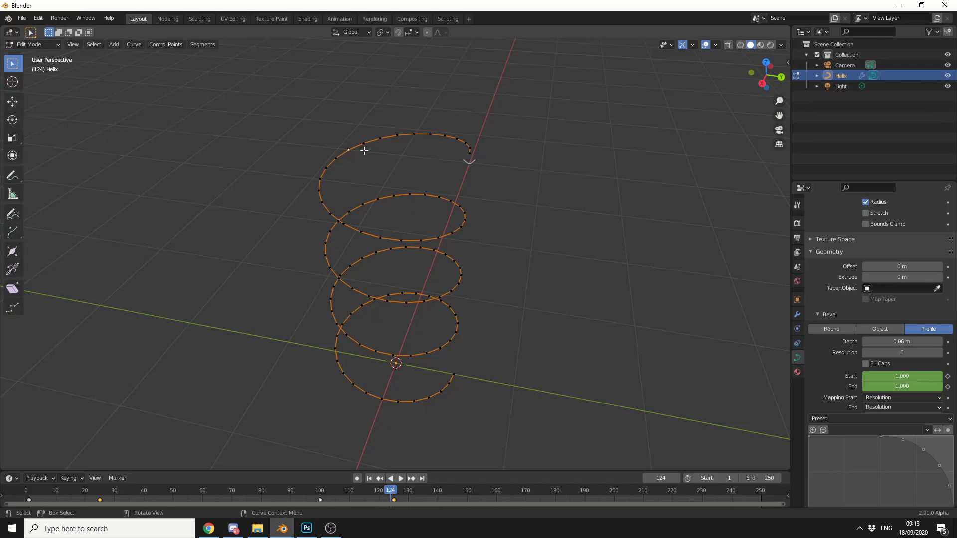
{"action": "left_click", "coordinate": [40, 45]}
- Return to object mode and flip the helix 180° about the Y axis
{"action": "left_click", "coordinate": [33, 56]}
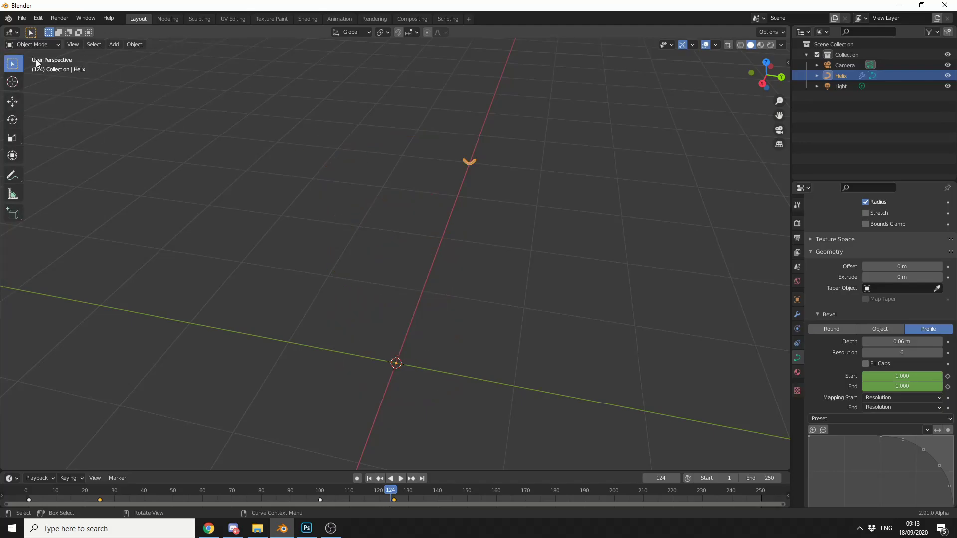
{"action": "left_click", "coordinate": [12, 120]}
{"action": "type", "text": "ry180"}
{"action": "key", "text": "Return"}
{"action": "double_click", "coordinate": [119, 426]}
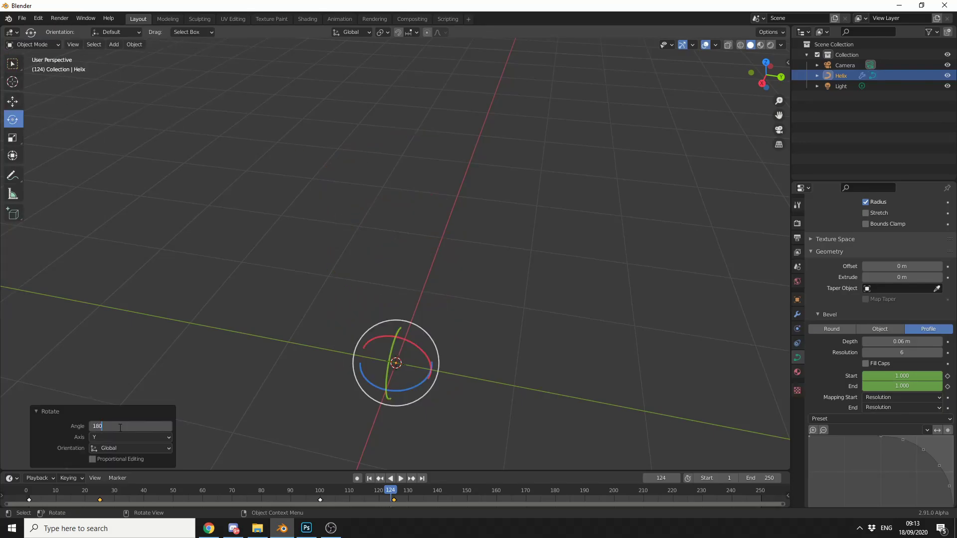
{"action": "key", "text": "Return"}
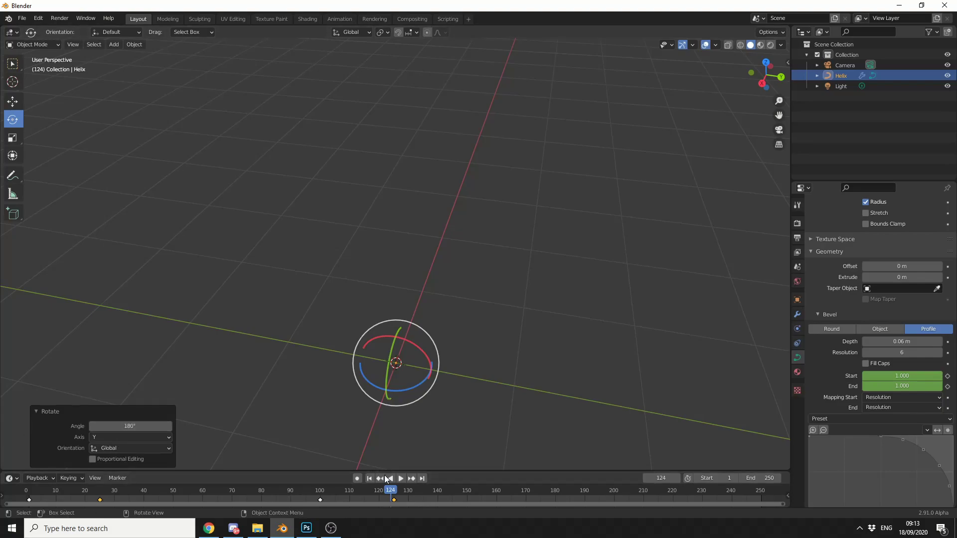
- Raise the helix about 1.9 m along Z
{"action": "left_click_drag", "start_coordinate": [389, 488], "coordinate": [159, 493]}
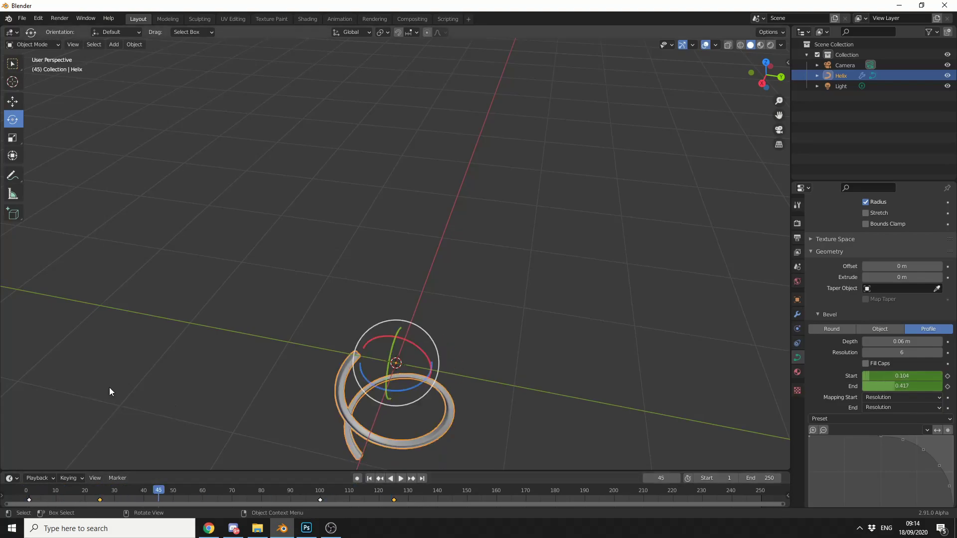
{"action": "left_click", "coordinate": [13, 102]}
{"action": "left_click_drag", "start_coordinate": [398, 339], "coordinate": [417, 125]}
{"action": "middle_click_drag", "start_coordinate": [417, 125], "coordinate": [591, 284]}
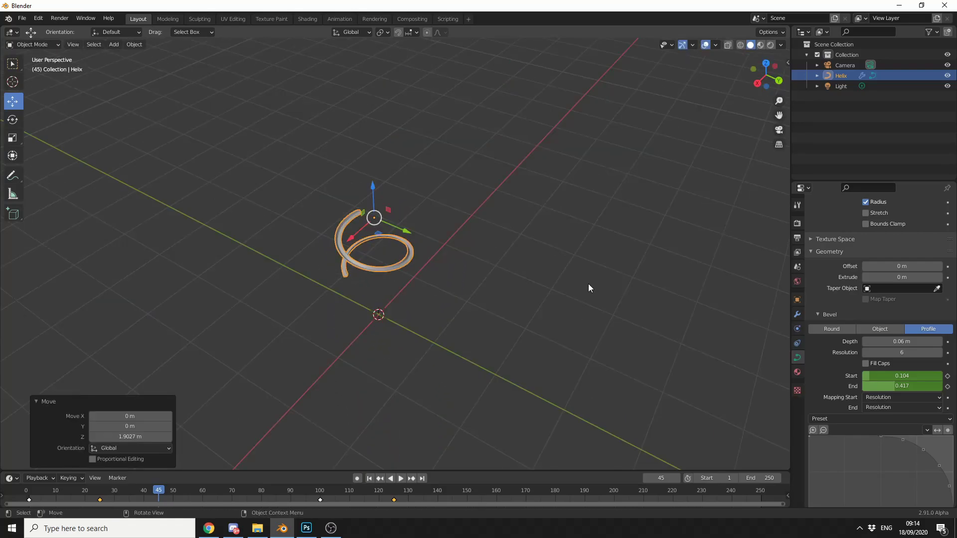
- View the helix through the scene camera and play the grow-and-vanish animation
{"action": "key", "text": "ctrl+alt+KP_0"}
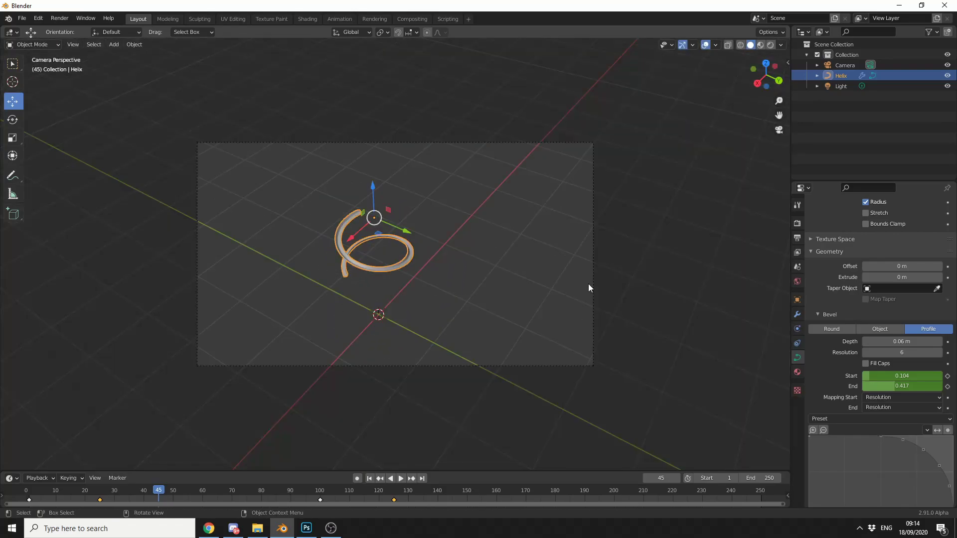
{"action": "left_click_drag", "start_coordinate": [134, 488], "coordinate": [272, 464]}
{"action": "key", "text": "space"}
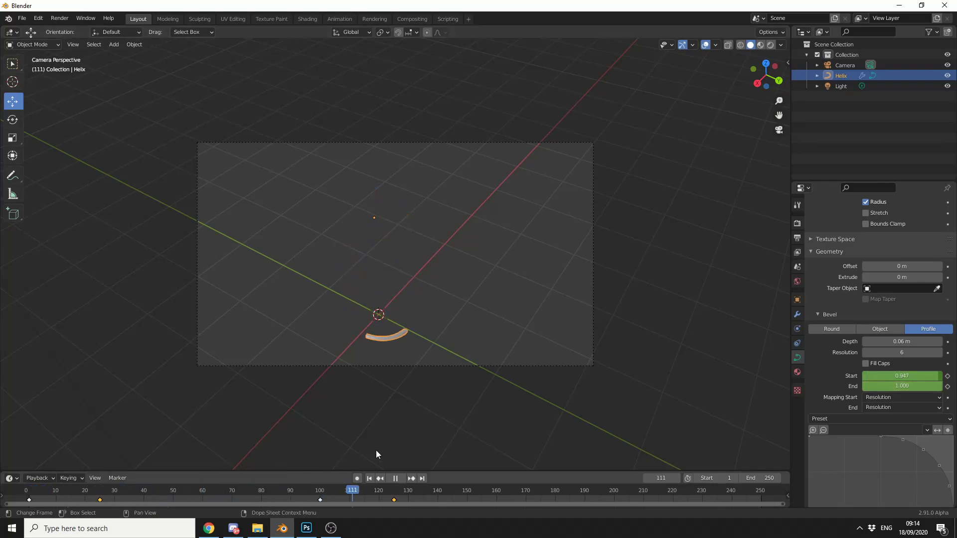
{"action": "key", "text": "space"}
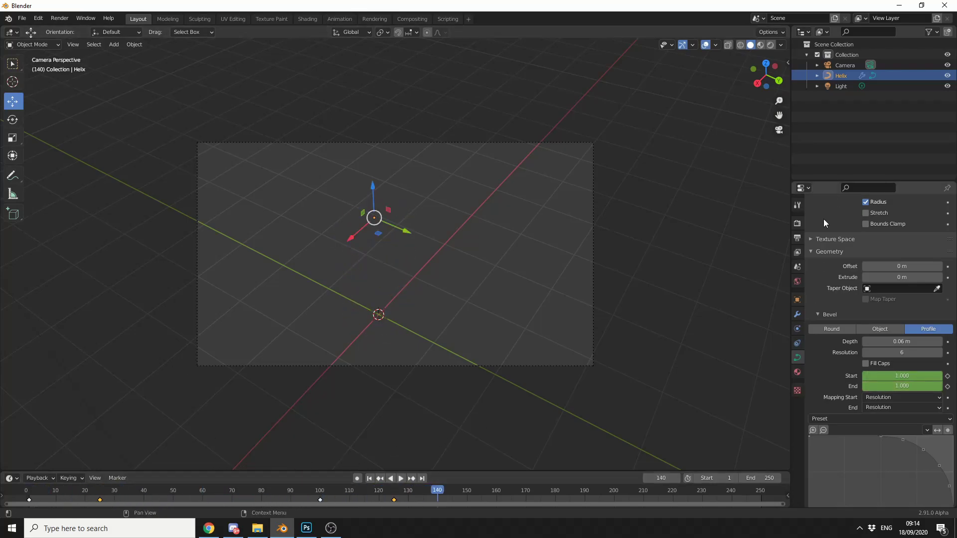
- Set the world background colour to hex FFD442 yellow
{"action": "left_click", "coordinate": [797, 282]}
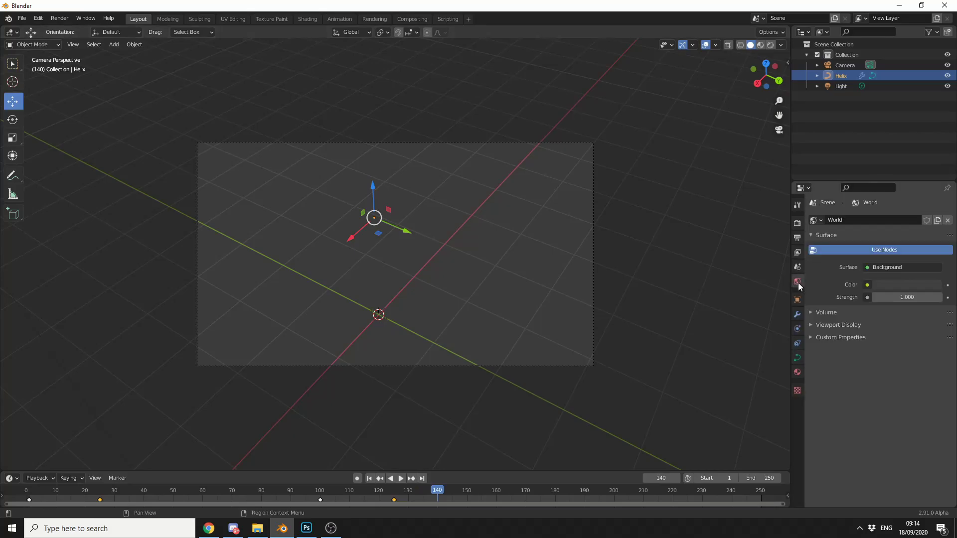
{"action": "left_click", "coordinate": [899, 285]}
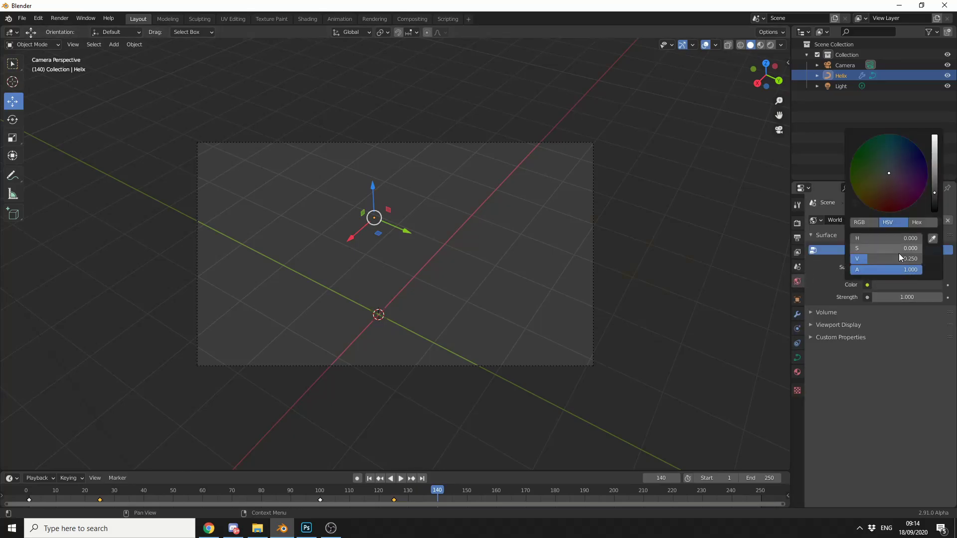
{"action": "left_click", "coordinate": [923, 223]}
{"action": "left_click", "coordinate": [908, 240]}
{"action": "type", "text": "ffd442"}
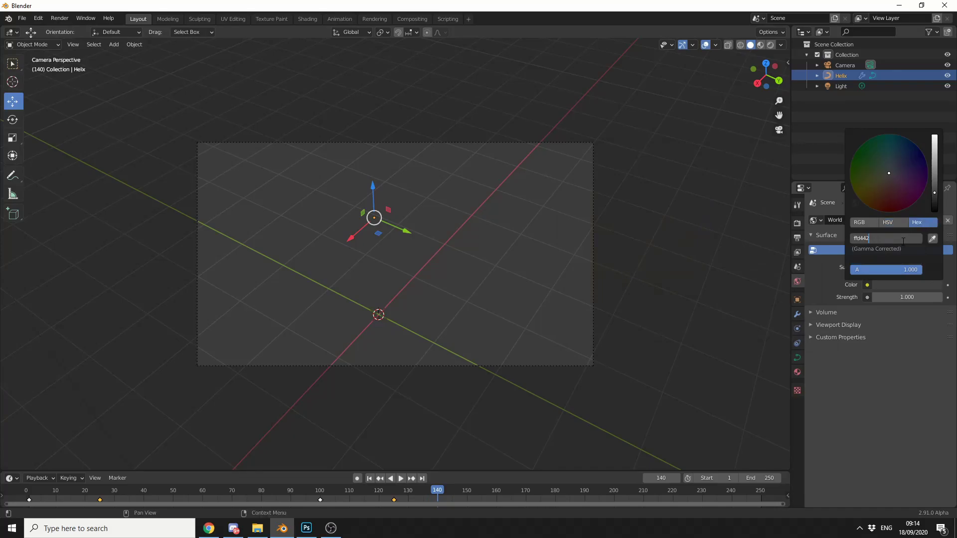
{"action": "key", "text": "Return"}
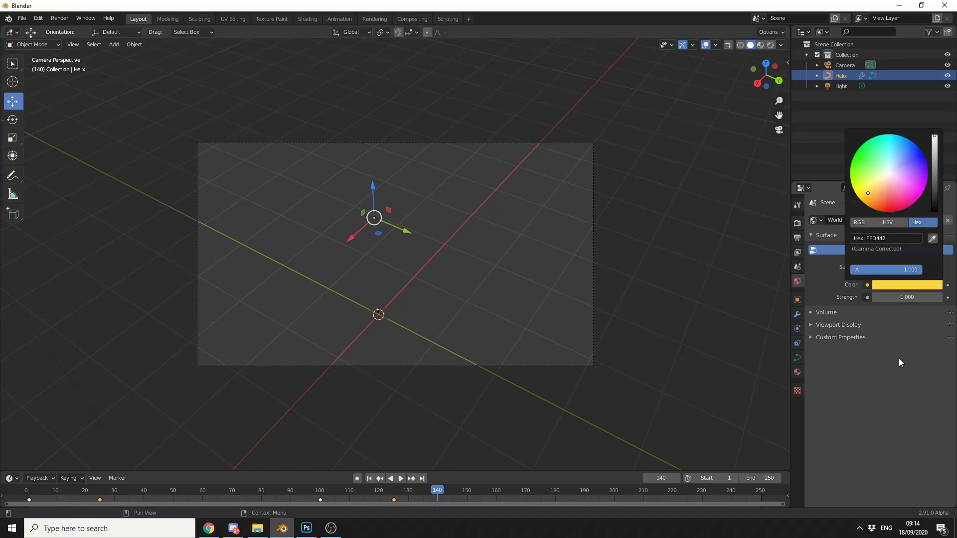
- Switch the viewport to Rendered shading and replay the animation from the start
{"action": "left_click", "coordinate": [771, 45]}
{"action": "key", "text": "shift+Left"}
{"action": "key", "text": "space"}
{"action": "key", "text": "space"}
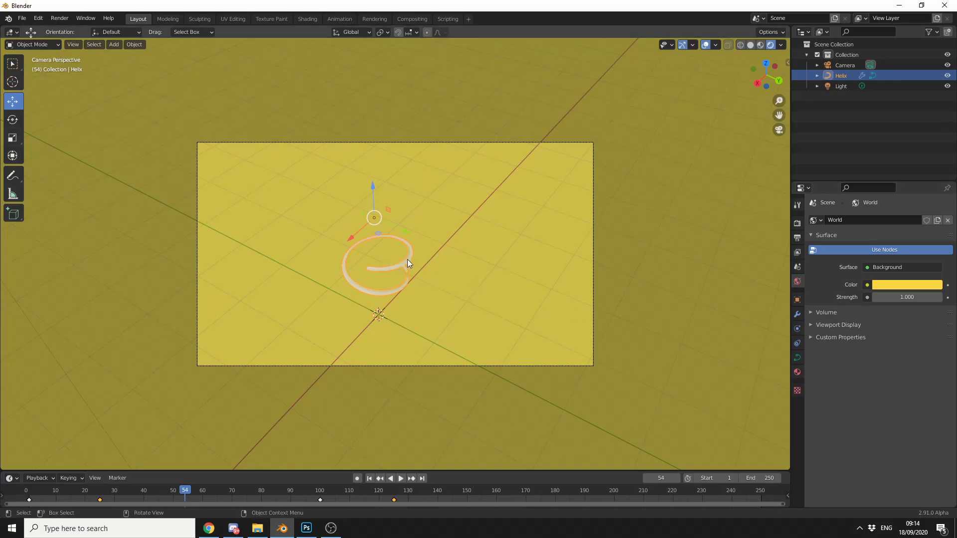
- Create a new material for the helix with base colour hex FB2046
{"action": "left_click", "coordinate": [797, 372]}
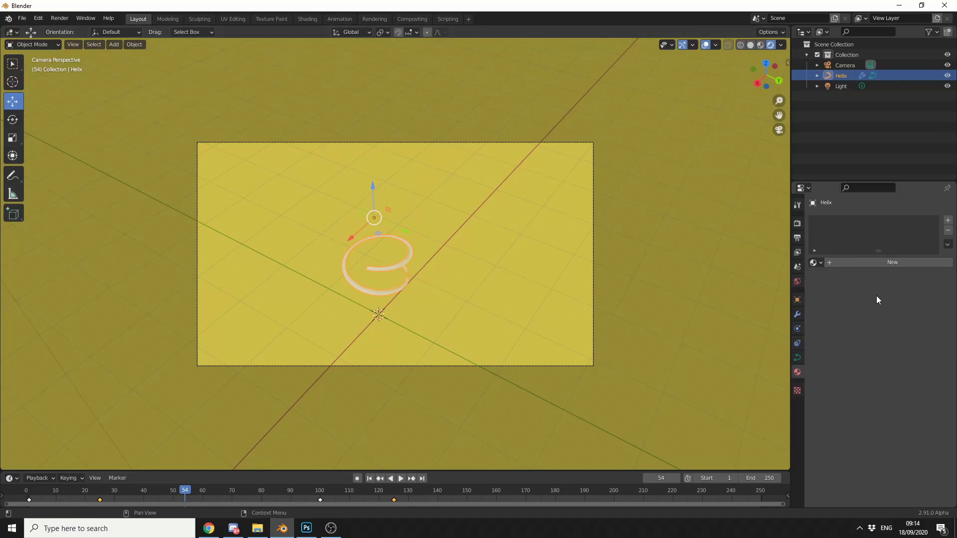
{"action": "left_click", "coordinate": [896, 261]}
{"action": "left_click", "coordinate": [908, 364]}
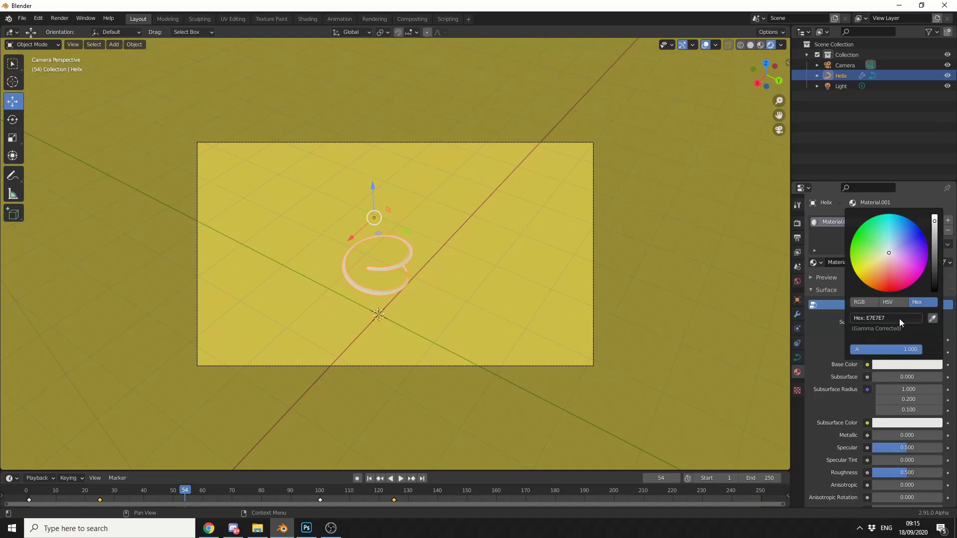
{"action": "left_click", "coordinate": [898, 320]}
{"action": "type", "text": "fb2046"}
{"action": "key", "text": "Return"}
- Lower the material's specular to 0.183 and preview the red coil animating
{"action": "left_click_drag", "start_coordinate": [943, 448], "coordinate": [921, 450]}
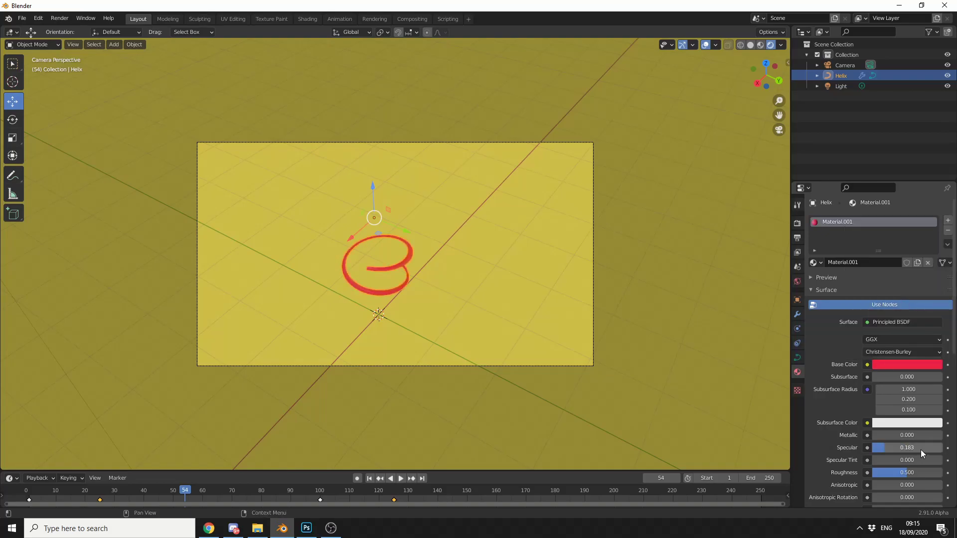
{"action": "key", "text": "space"}
{"action": "left_click_drag", "start_coordinate": [178, 488], "coordinate": [164, 344]}
{"action": "key", "text": "space"}
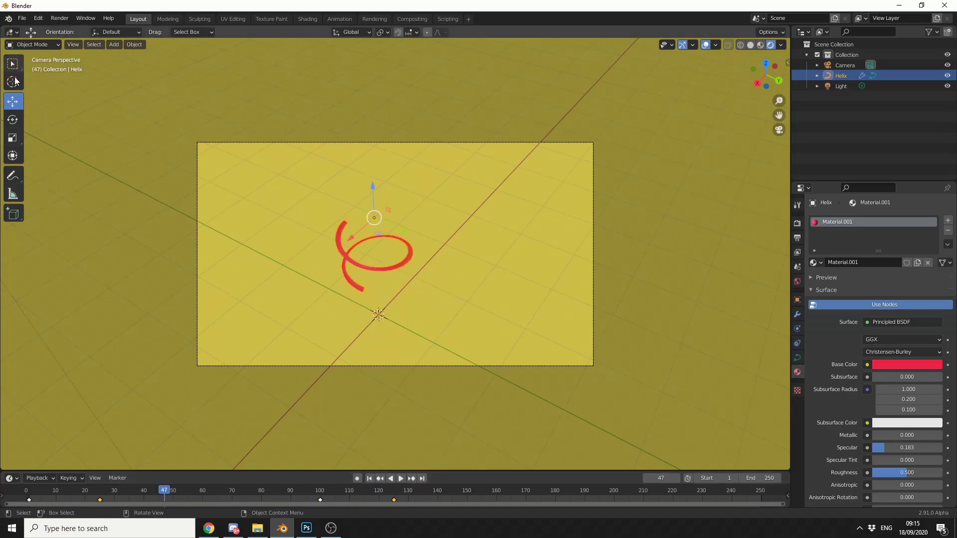
- Duplicate the helix as Helix.001, place it up-right, and tilt it 118° about X
{"action": "key", "text": "shift+d"}
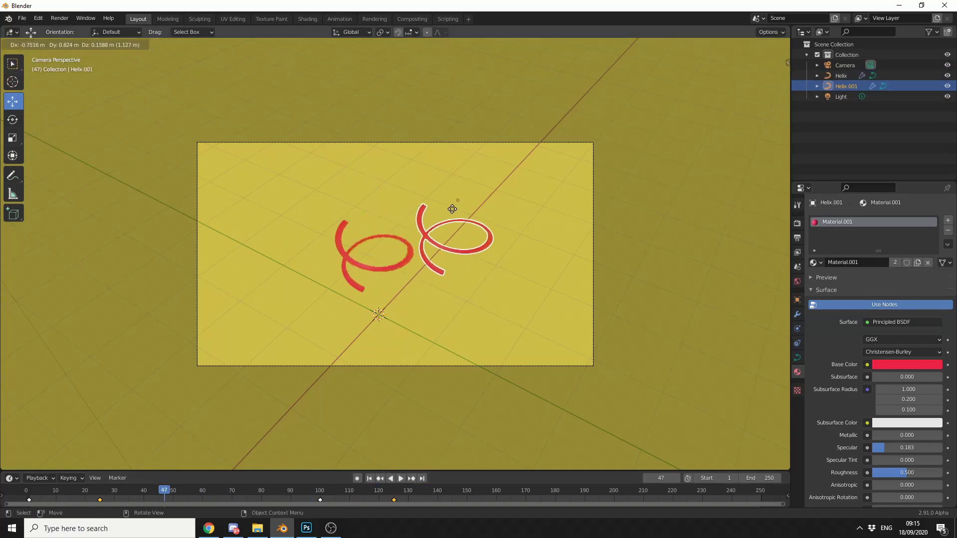
{"action": "left_click", "coordinate": [486, 197]}
{"action": "left_click", "coordinate": [19, 126]}
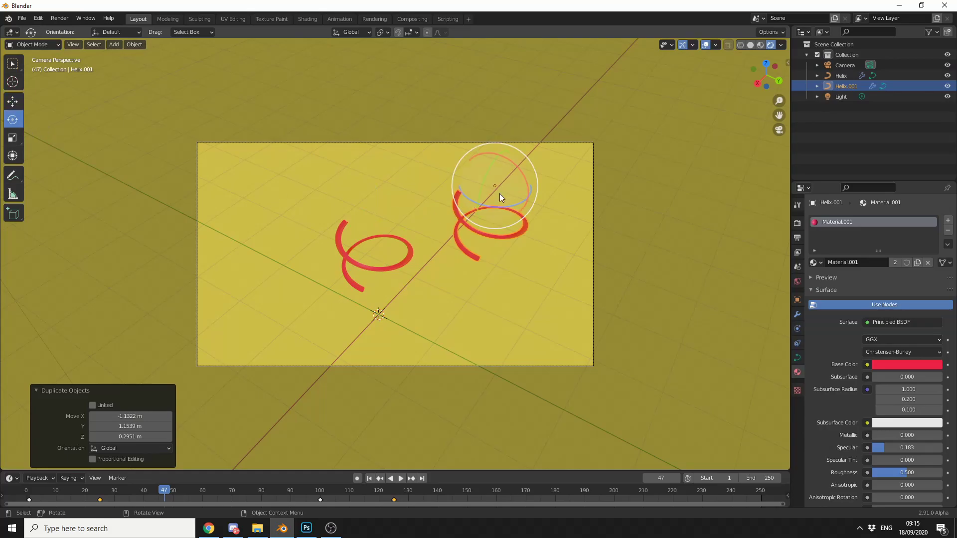
{"action": "left_click_drag", "start_coordinate": [522, 167], "coordinate": [279, 130]}
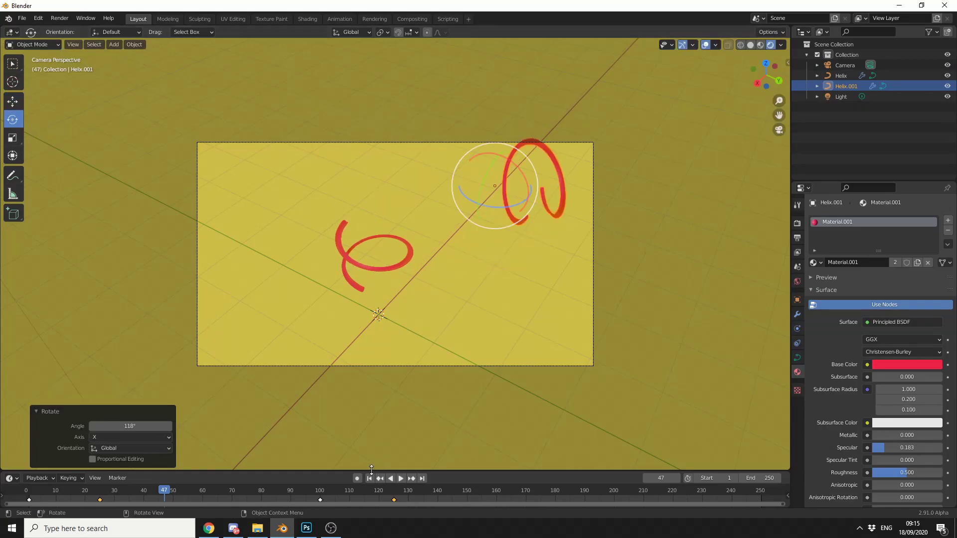
{"action": "left_click_drag", "start_coordinate": [173, 491], "coordinate": [569, 464]}
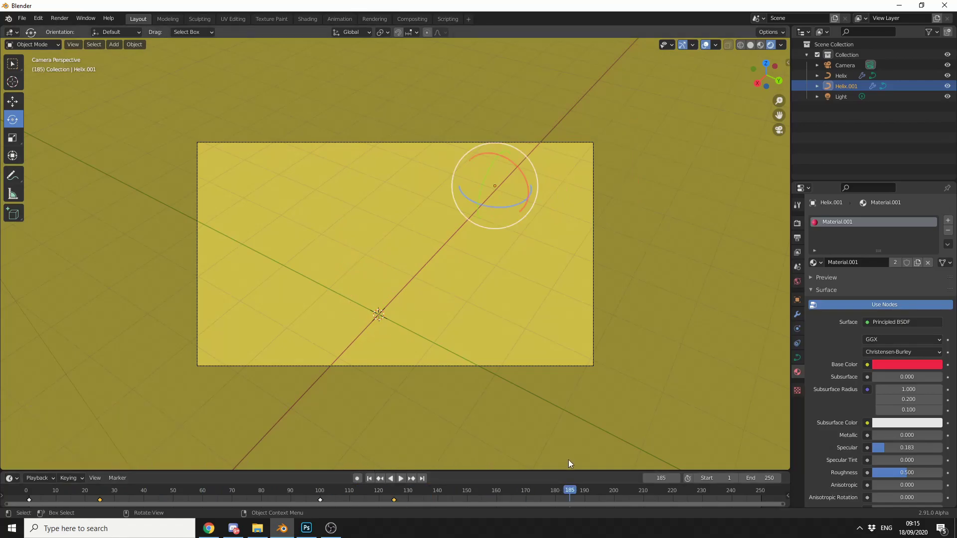